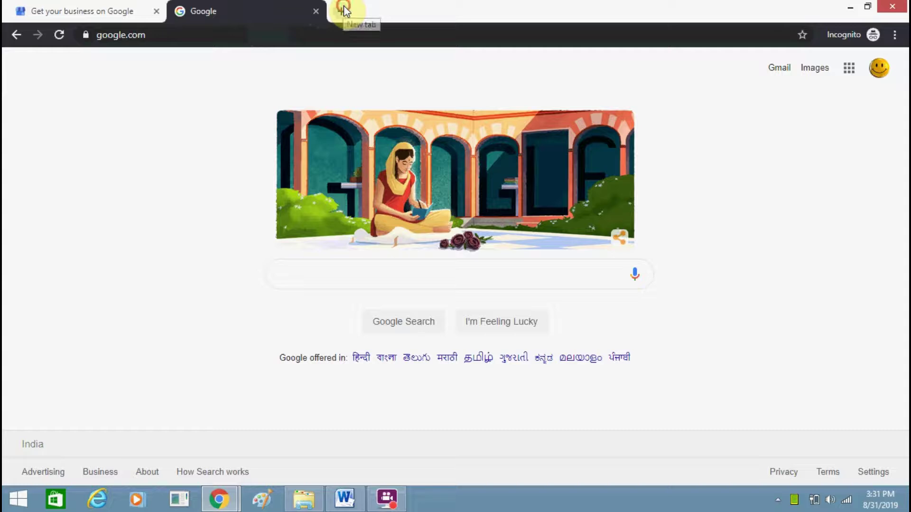
# Open business.site in a new browser tab and sign in to Google My Business
pyautogui.click(344, 11)
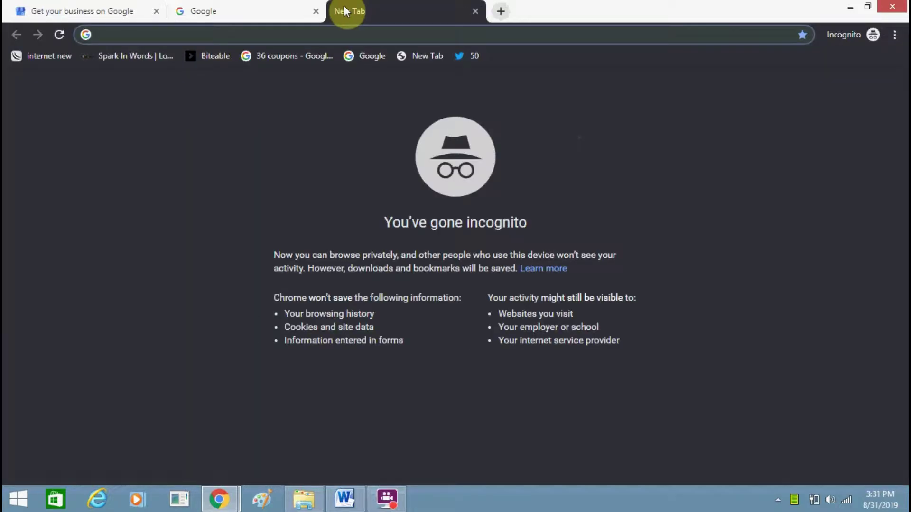
pyautogui.write('business.site')
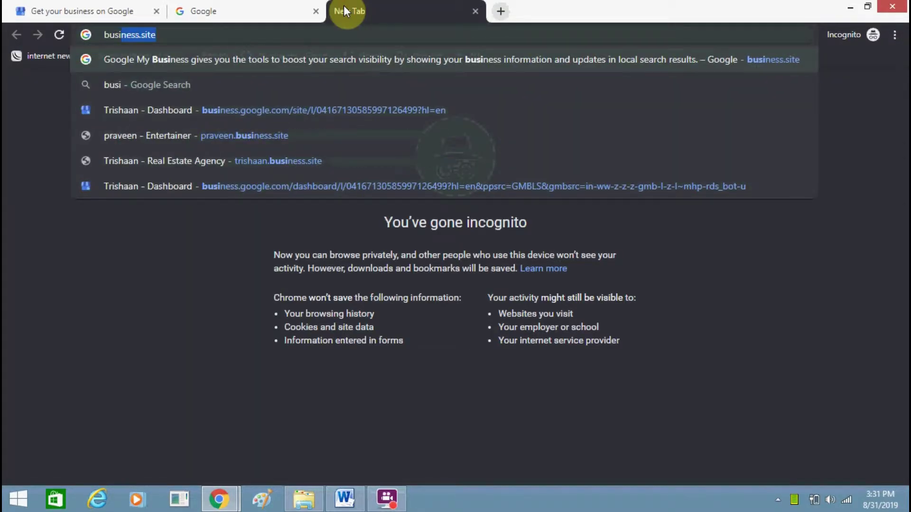
pyautogui.press('Return')
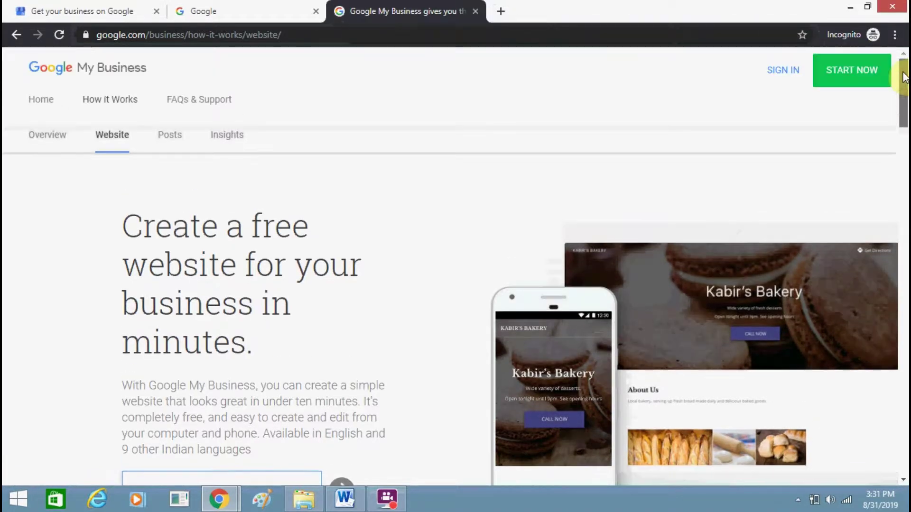
pyautogui.click(774, 74)
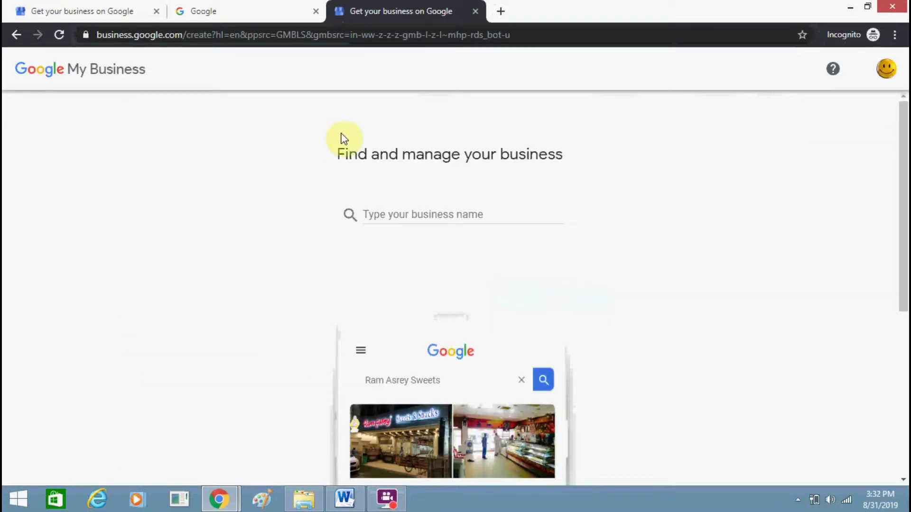
# Create a new business with the name "Delhirealestate" and proceed past the business name page
pyautogui.click(428, 210)
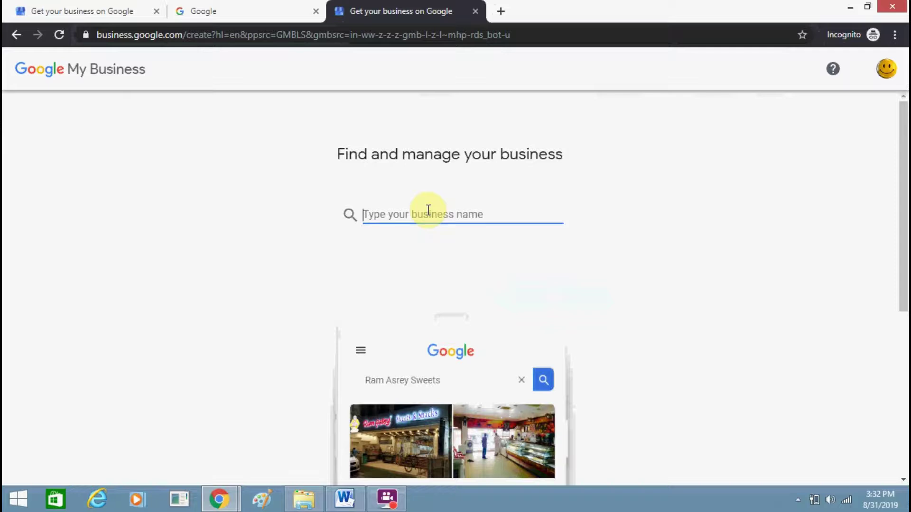
pyautogui.write('reas')
pyautogui.press('BackSpace')
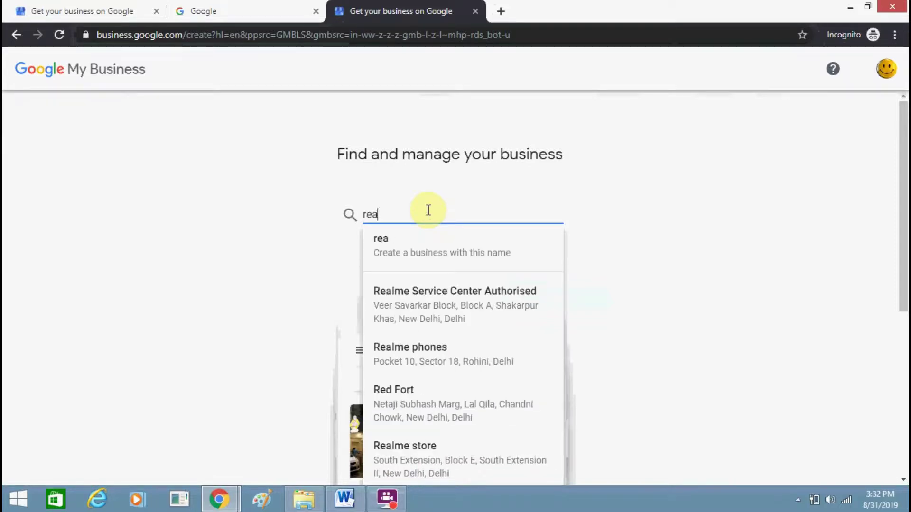
pyautogui.write('lestate')
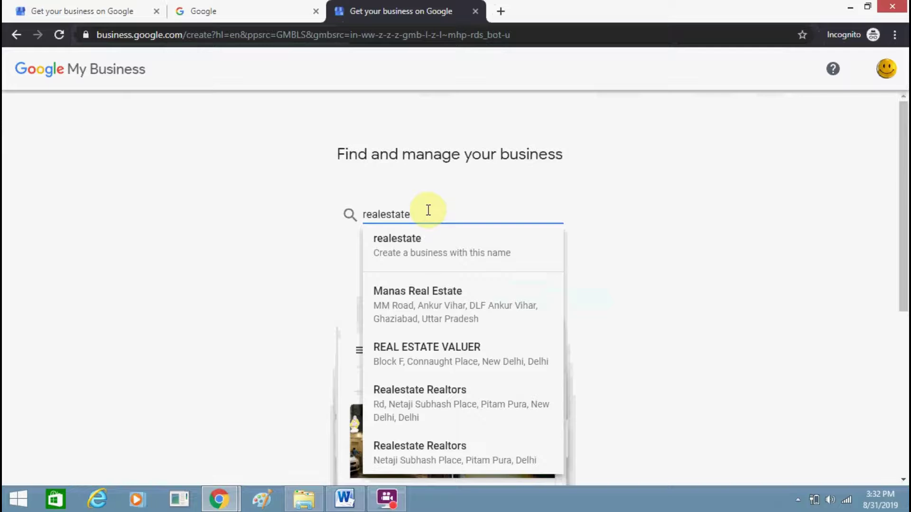
pyautogui.write('in')
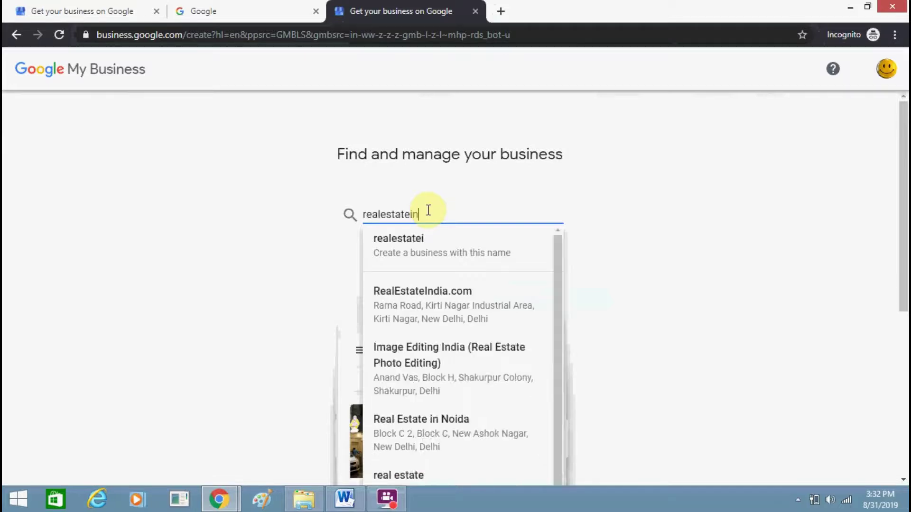
pyautogui.press('BackSpace')
pyautogui.press('BackSpace')
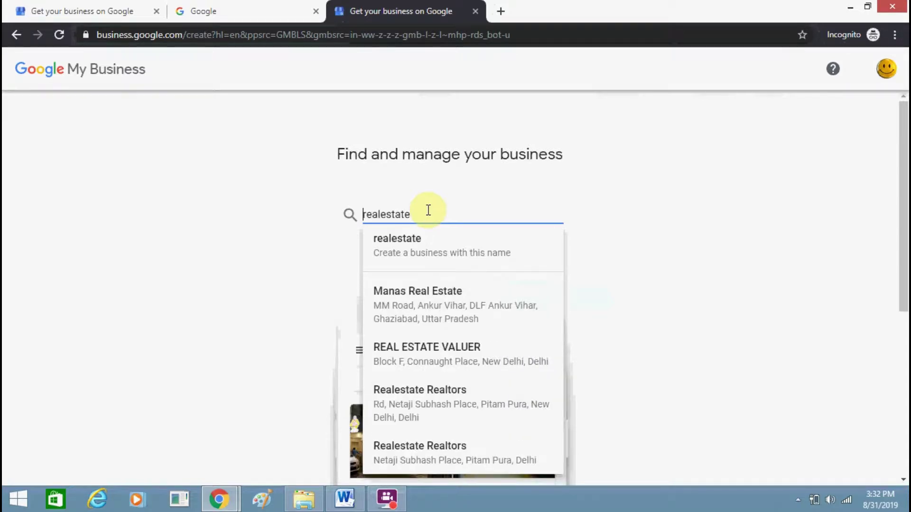
pyautogui.press('Home')
pyautogui.write('Delhi')
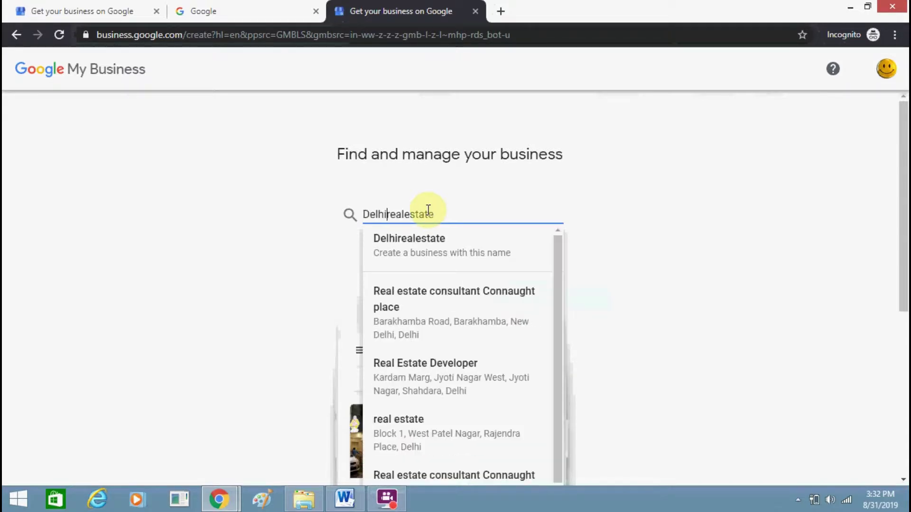
pyautogui.click(448, 244)
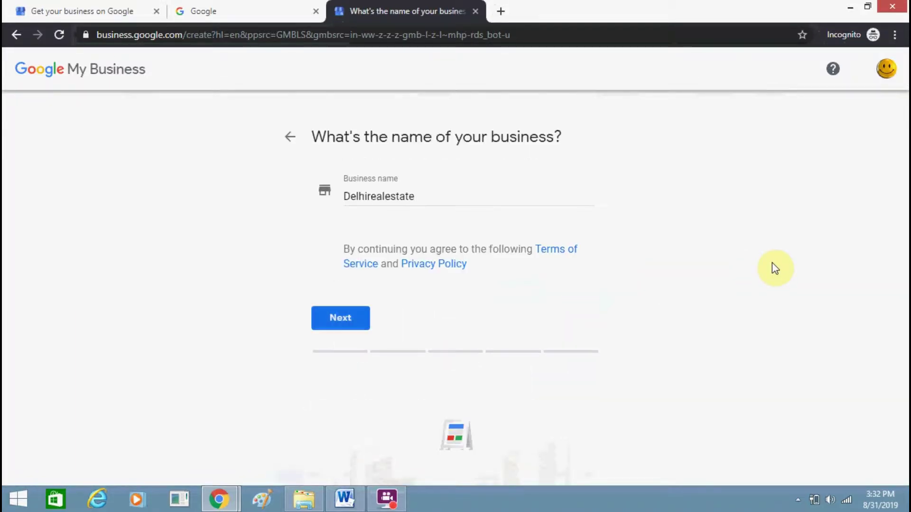
pyautogui.click(341, 323)
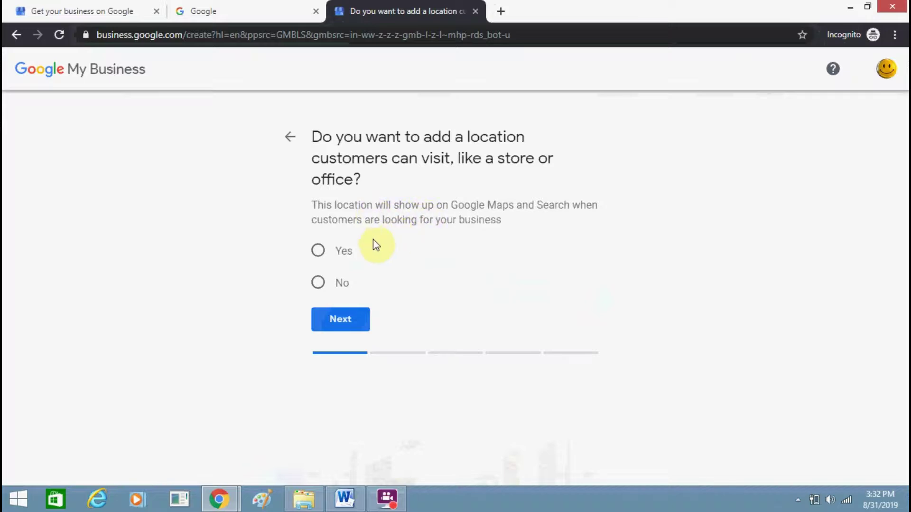
# Add a location customers can visit, using the saved street address, city and pincode, with Delhi as the state
pyautogui.click(345, 250)
pyautogui.click(342, 319)
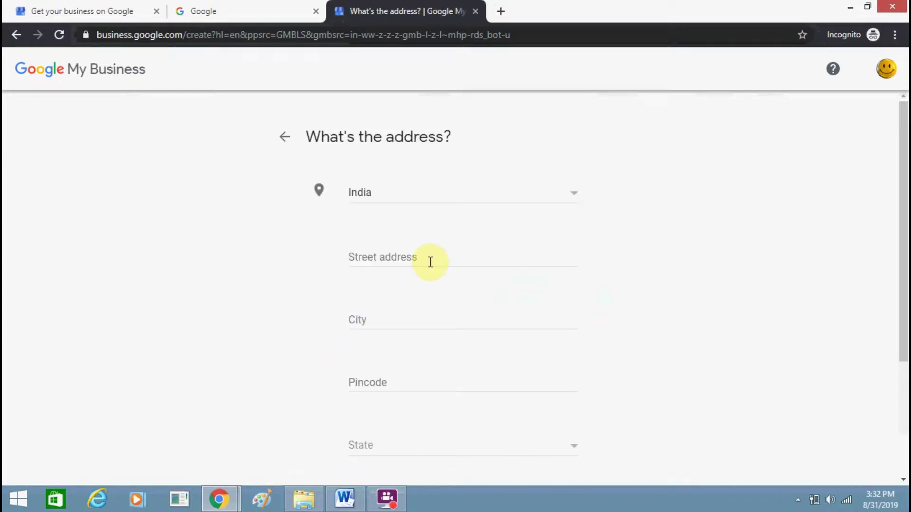
pyautogui.click(429, 261)
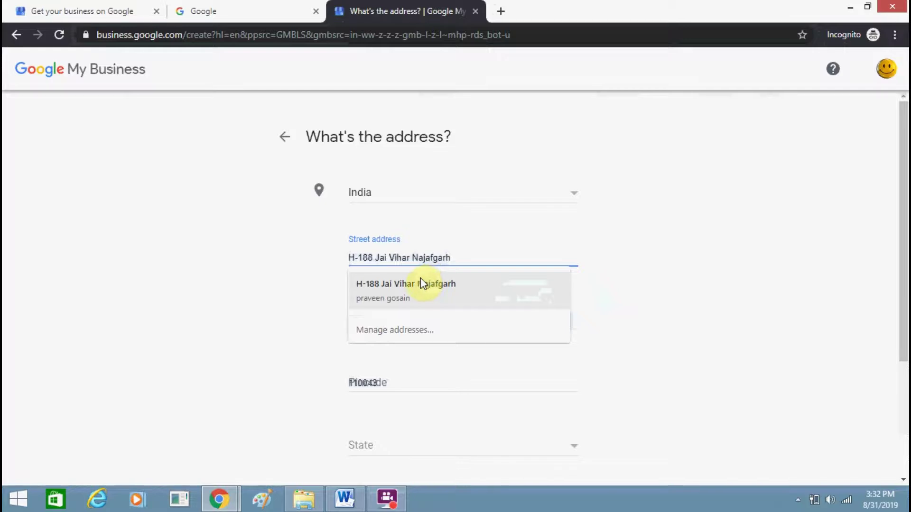
pyautogui.click(420, 277)
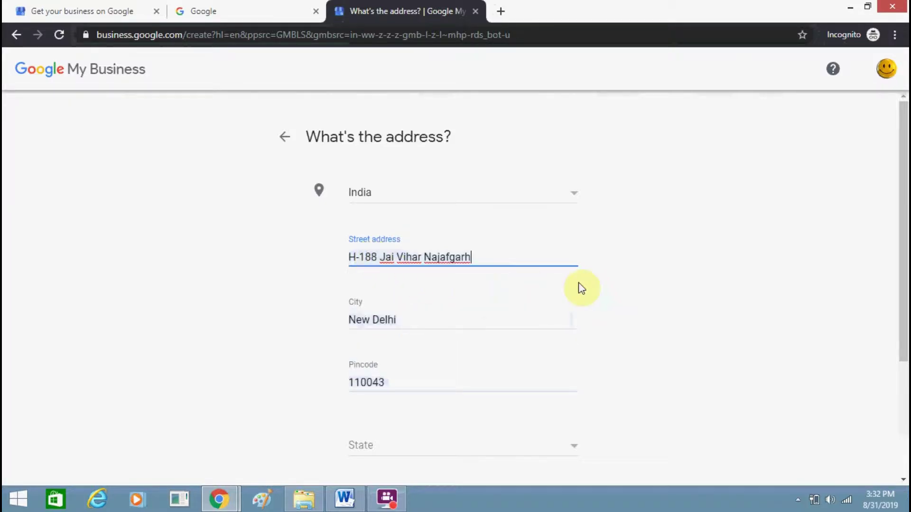
pyautogui.moveTo(906, 255); pyautogui.dragTo(909, 420)
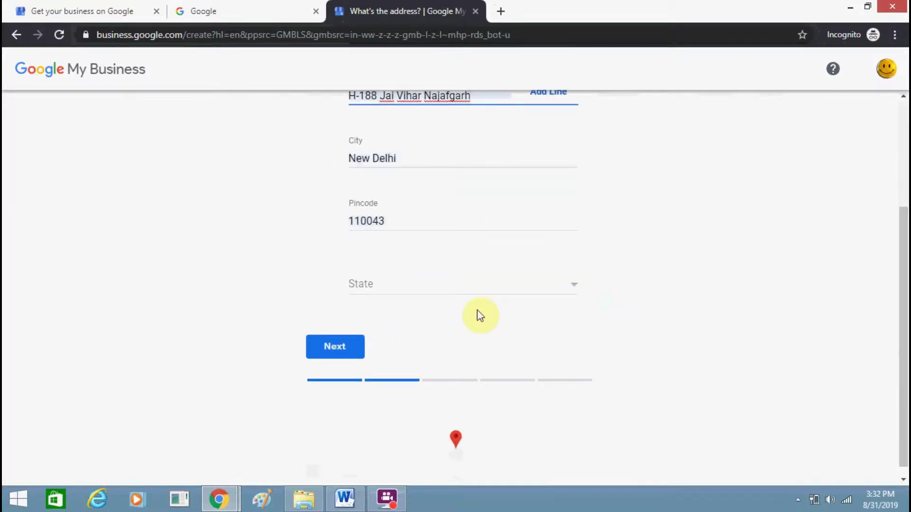
pyautogui.click(533, 288)
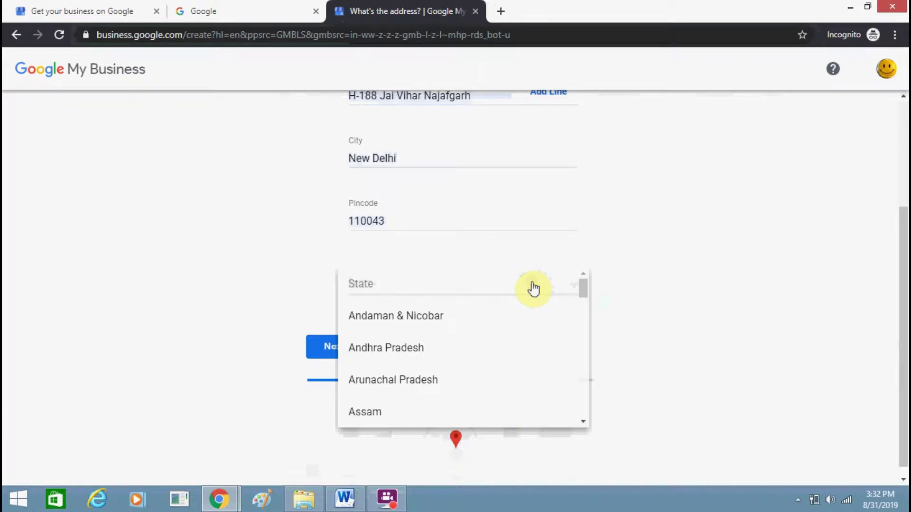
pyautogui.scroll(-4, 533, 288)
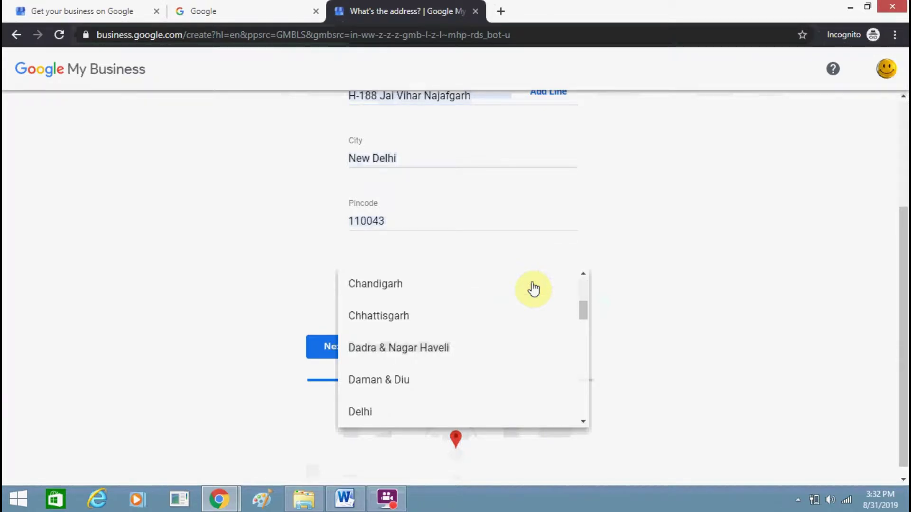
pyautogui.click(403, 410)
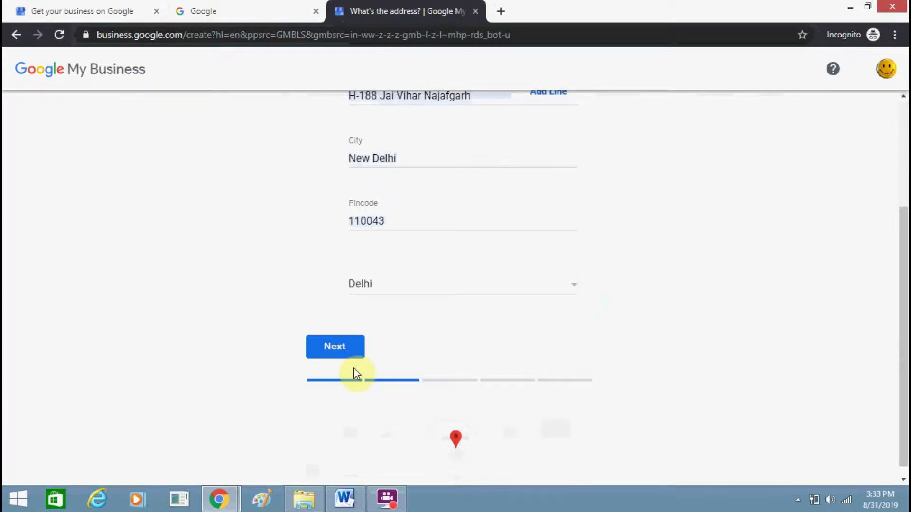
pyautogui.click(346, 359)
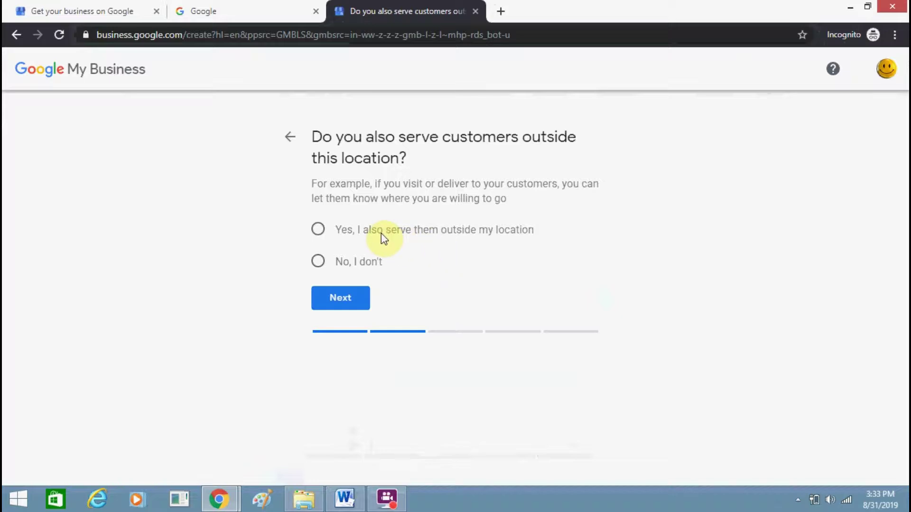
# Answer that customers outside this location are not served, and set the business category to Real Estate Agency
pyautogui.click(316, 261)
pyautogui.click(343, 299)
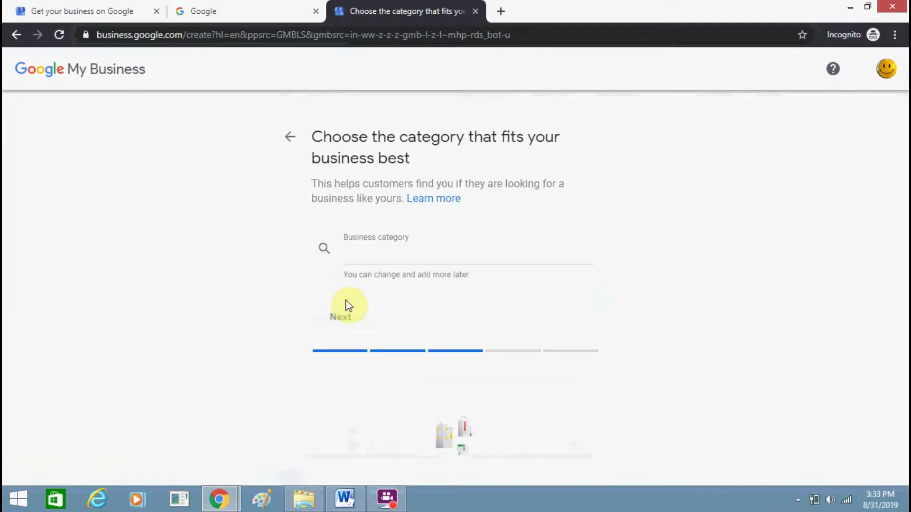
pyautogui.click(409, 257)
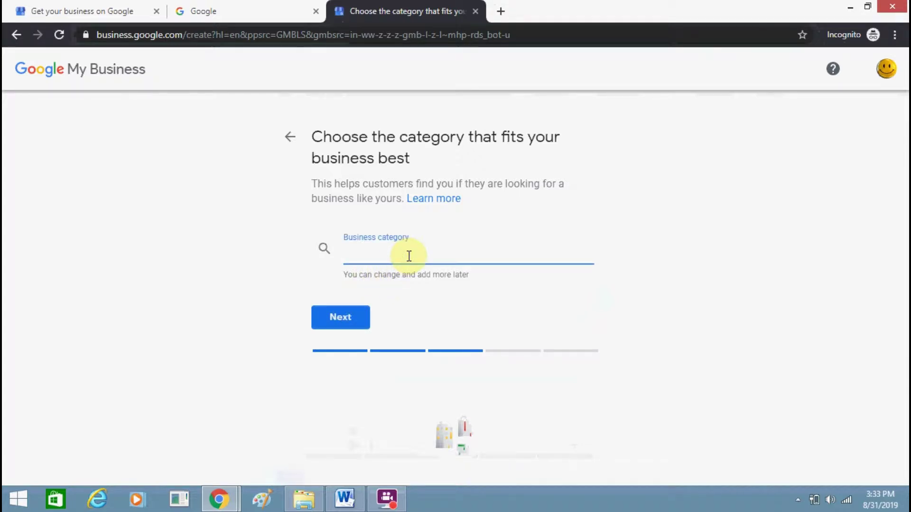
pyautogui.write('FE')
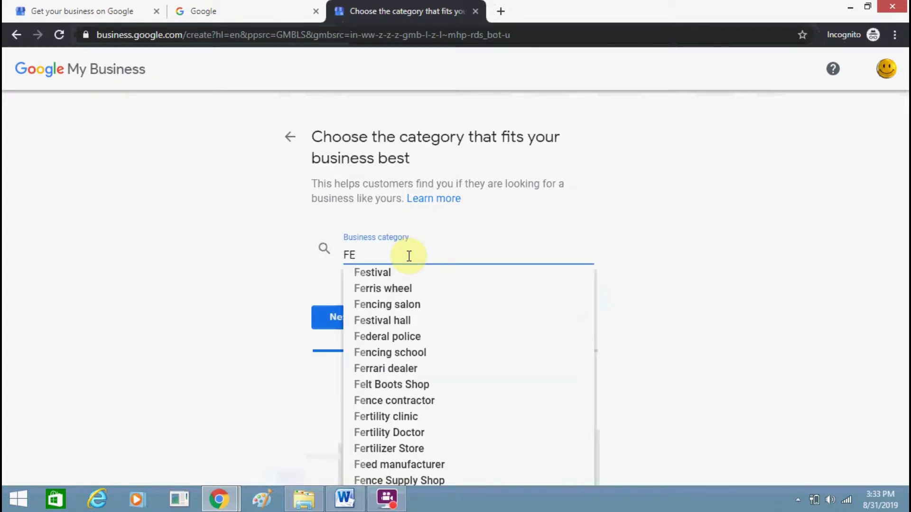
pyautogui.press('BackSpace')
pyautogui.press('BackSpace')
pyautogui.write('Real')
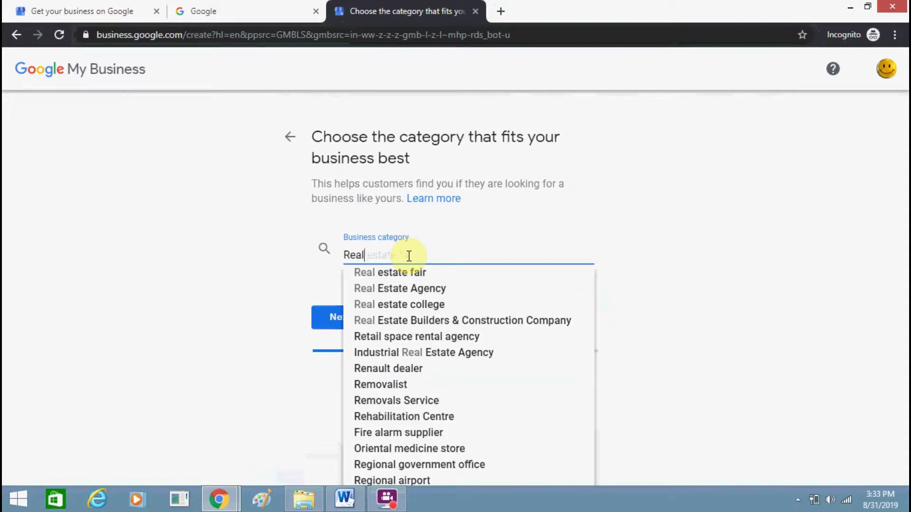
pyautogui.write(' Estate Agency')
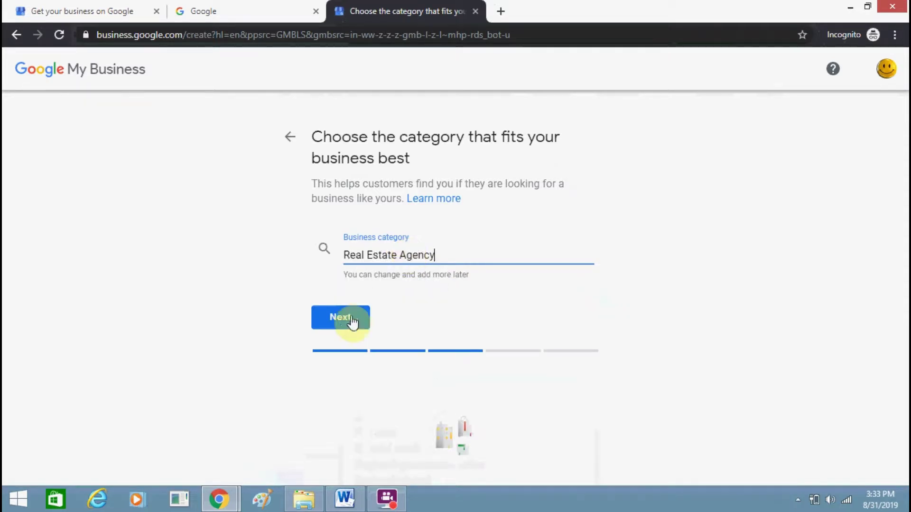
pyautogui.click(345, 319)
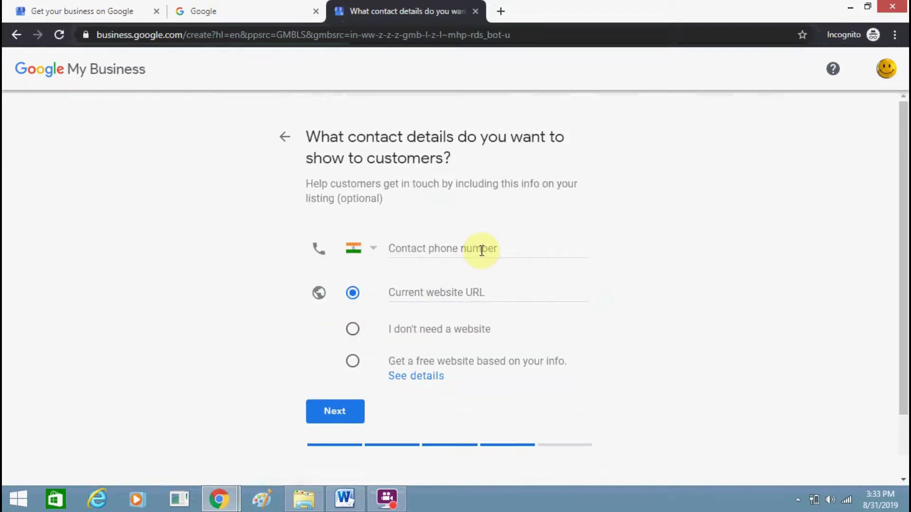
# Enter the business's contact phone number, replacing the autofilled one
pyautogui.click(482, 250)
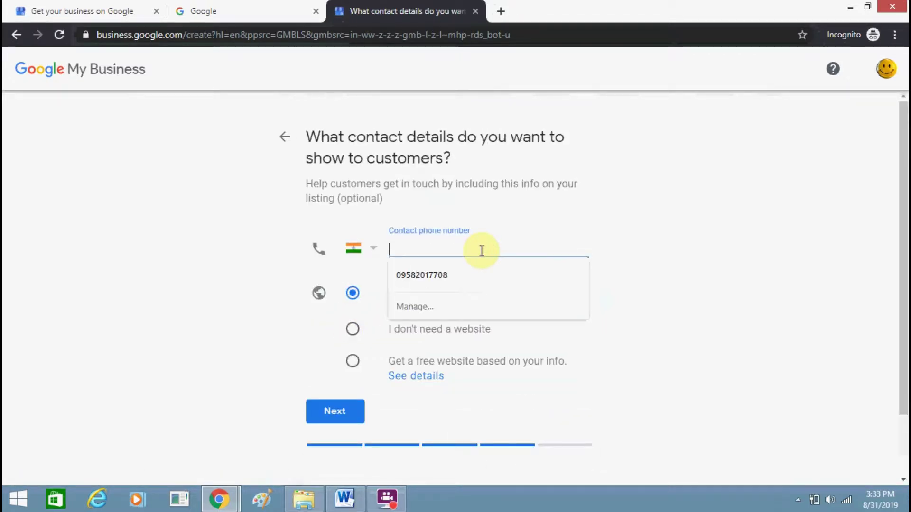
pyautogui.click(461, 275)
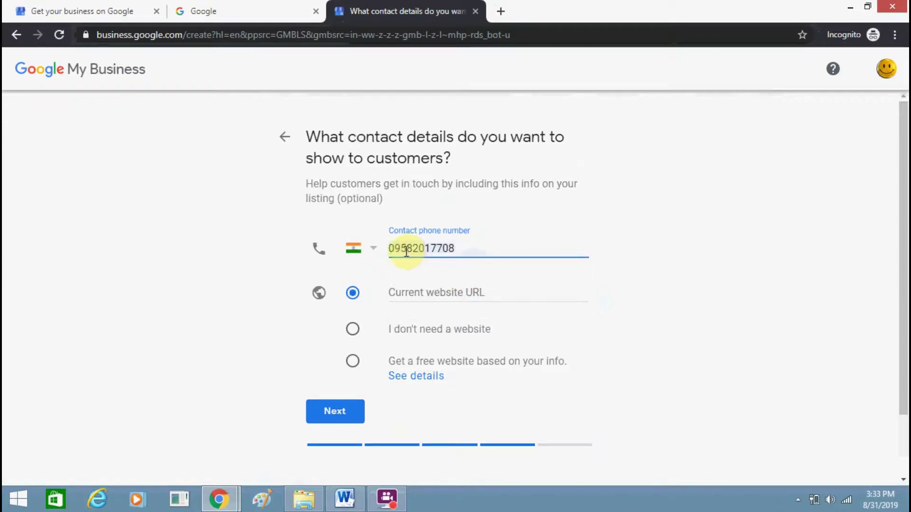
pyautogui.click(487, 248)
pyautogui.click(488, 248)
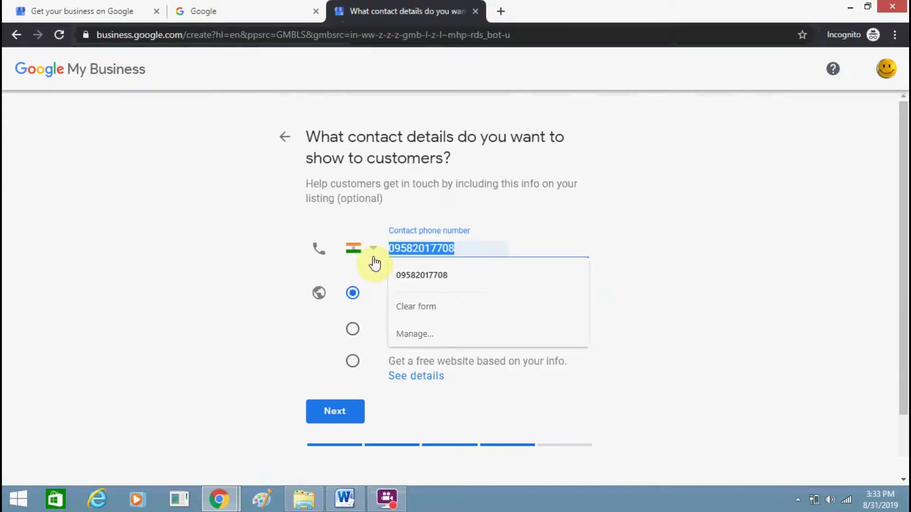
pyautogui.press('BackSpace')
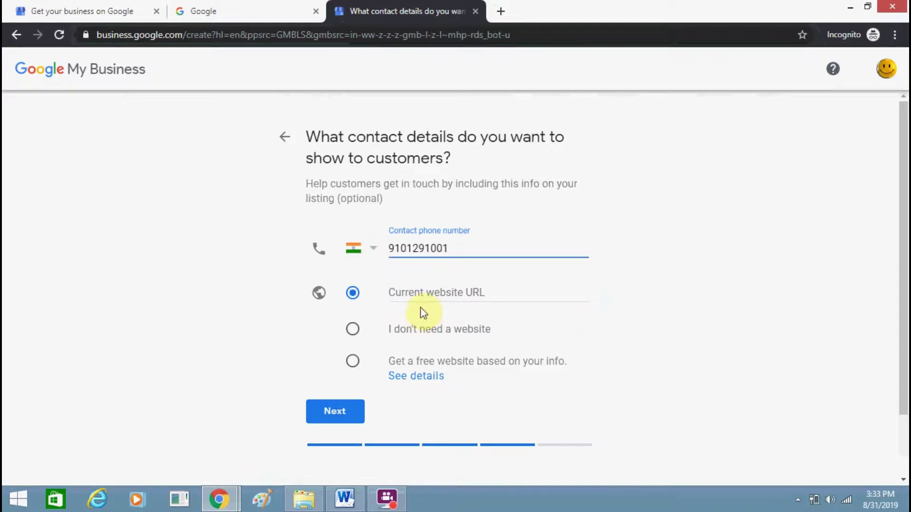
# Choose to get a free website based on the business info and finish creating the listing
pyautogui.click(428, 294)
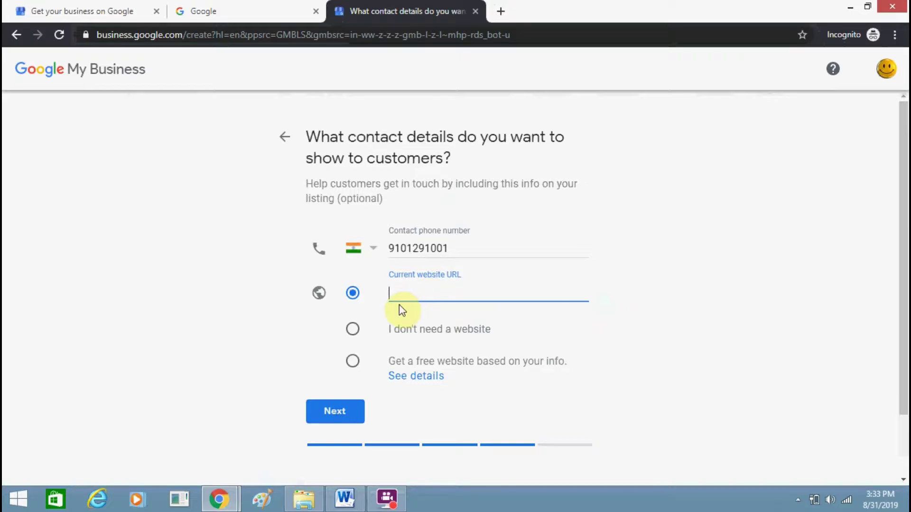
pyautogui.click(351, 358)
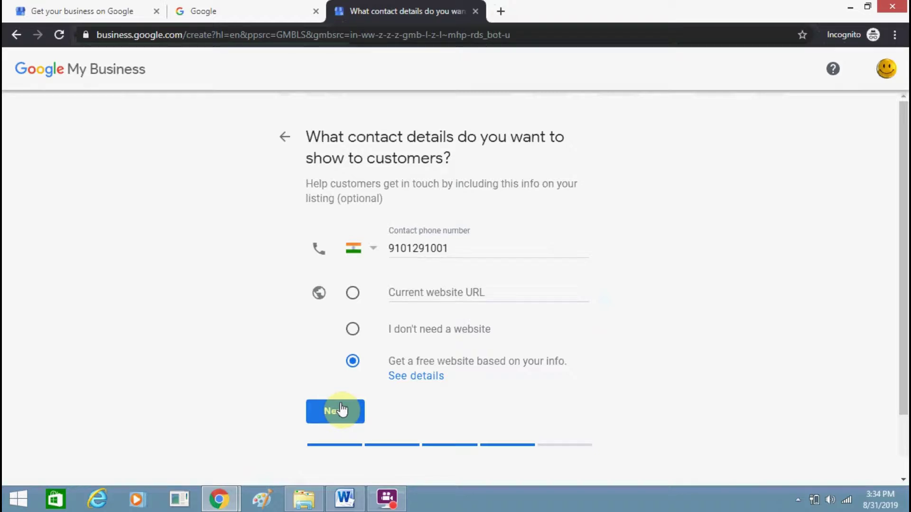
pyautogui.click(341, 409)
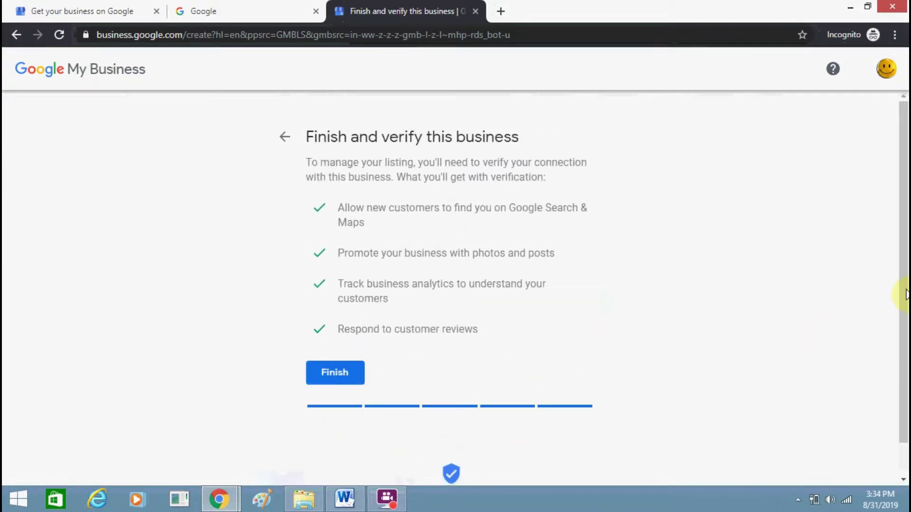
pyautogui.scroll(-1, 904, 275)
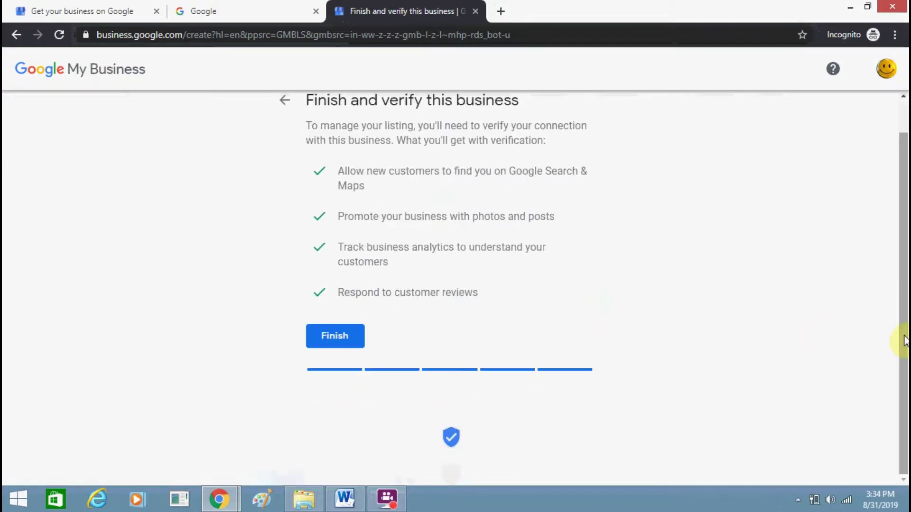
pyautogui.click(337, 345)
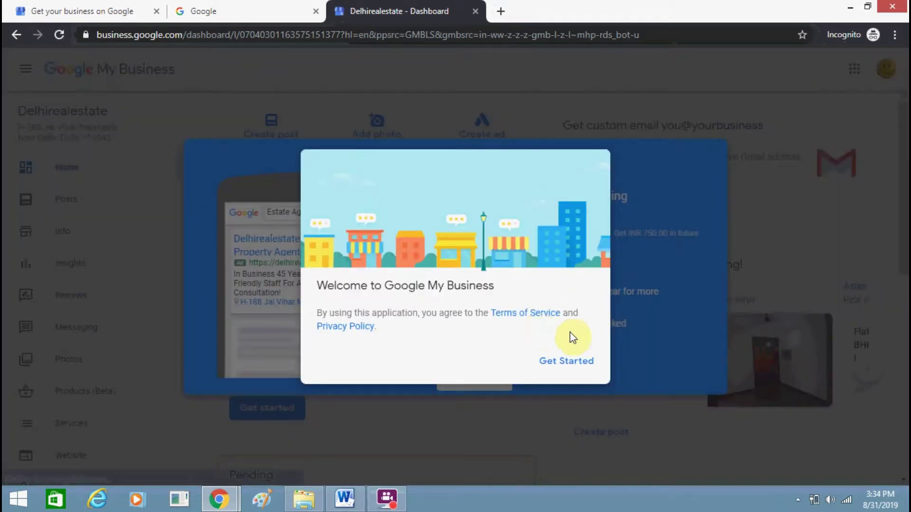
# Accept the Google My Business welcome terms and decline the ₹750 ad credit offer
pyautogui.click(560, 361)
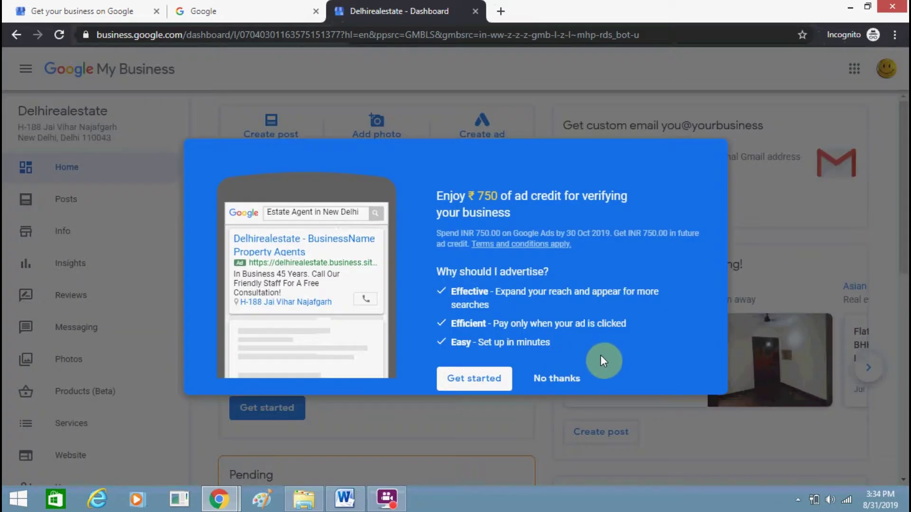
pyautogui.click(552, 379)
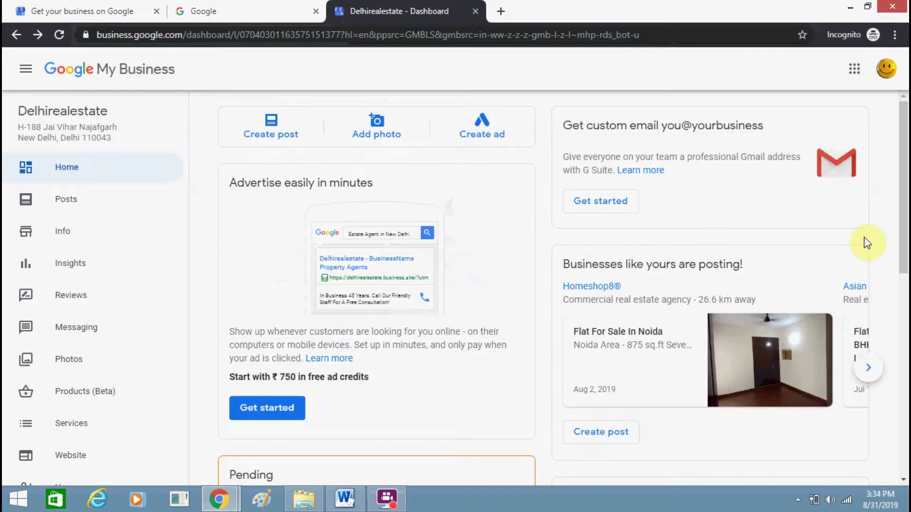
# Look through the dashboard's listing cards, the Posts page and the Services section form
pyautogui.scroll(-3, 903, 273)
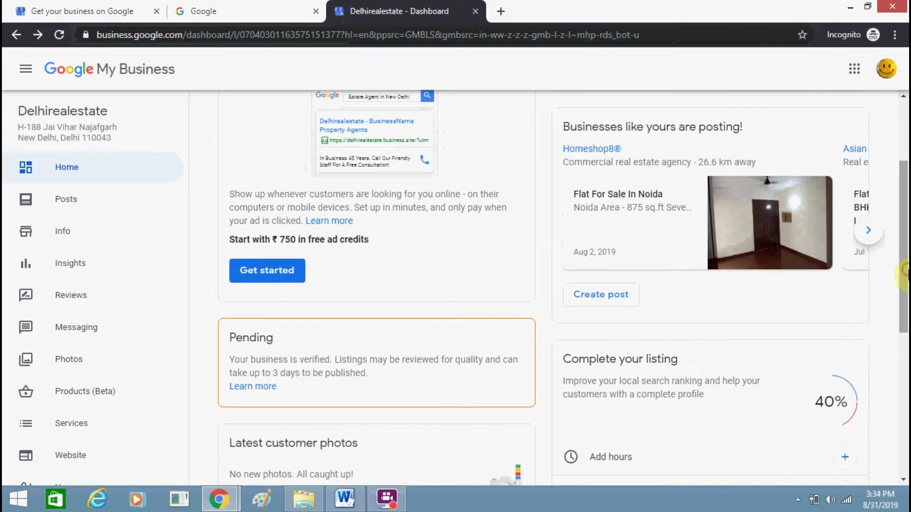
pyautogui.scroll(-3, 904, 272)
pyautogui.moveTo(881, 326)
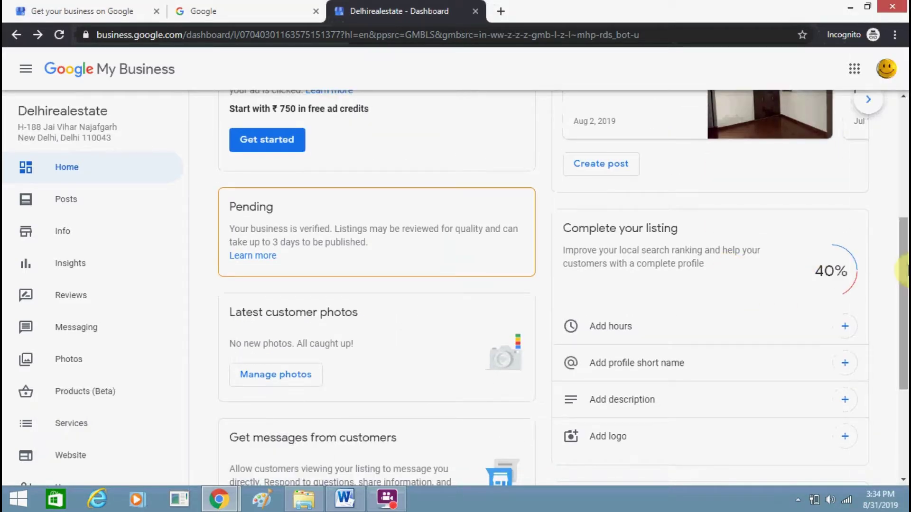
pyautogui.moveTo(904, 270); pyautogui.dragTo(906, 137)
pyautogui.moveTo(904, 190)
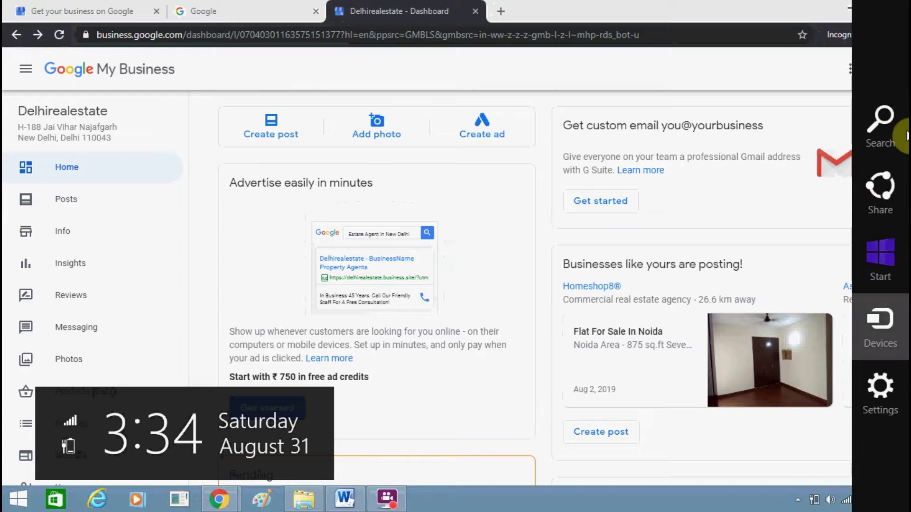
pyautogui.click(878, 319)
pyautogui.click(547, 203)
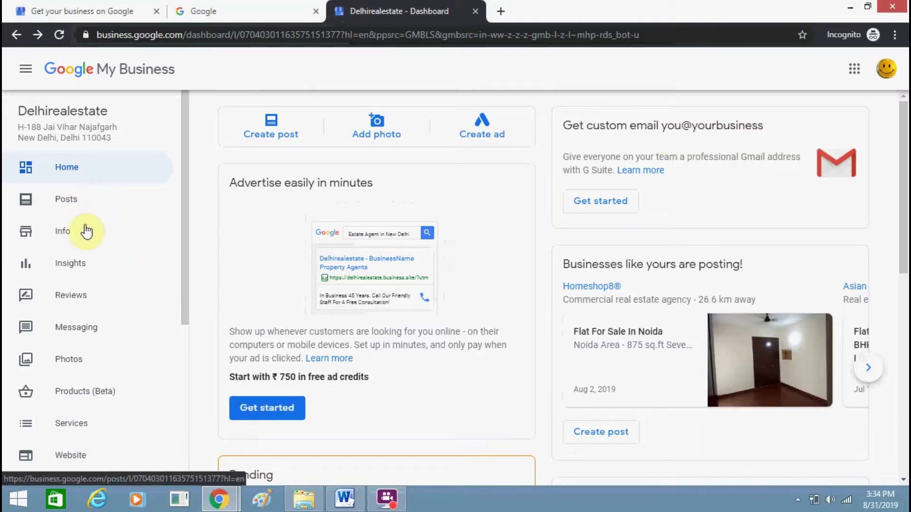
pyautogui.click(114, 202)
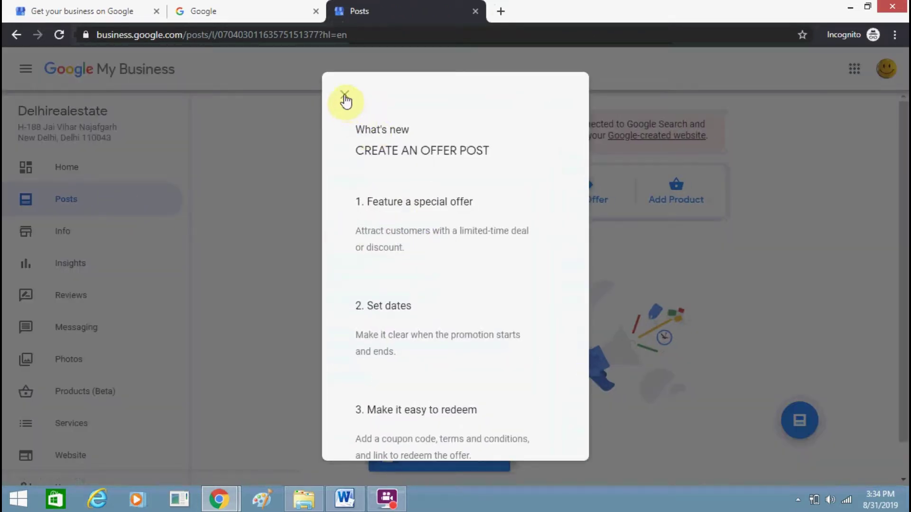
pyautogui.click(345, 95)
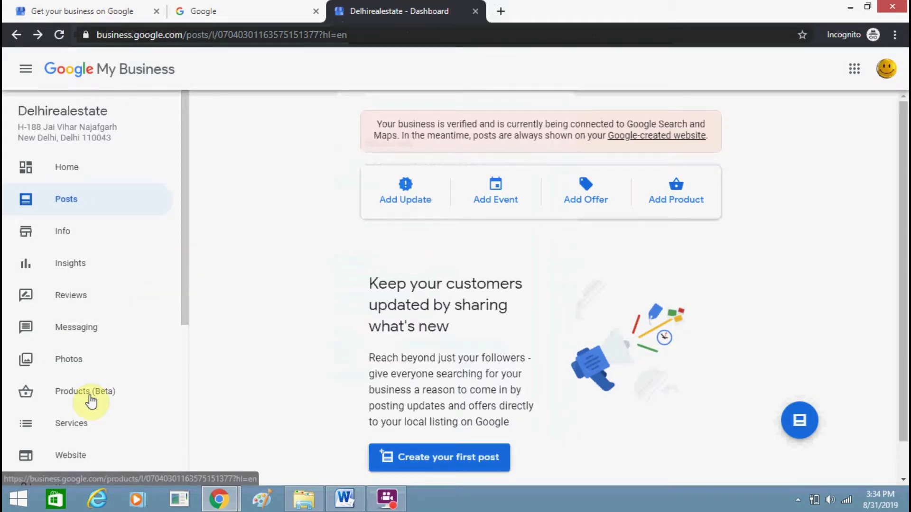
pyautogui.click(72, 431)
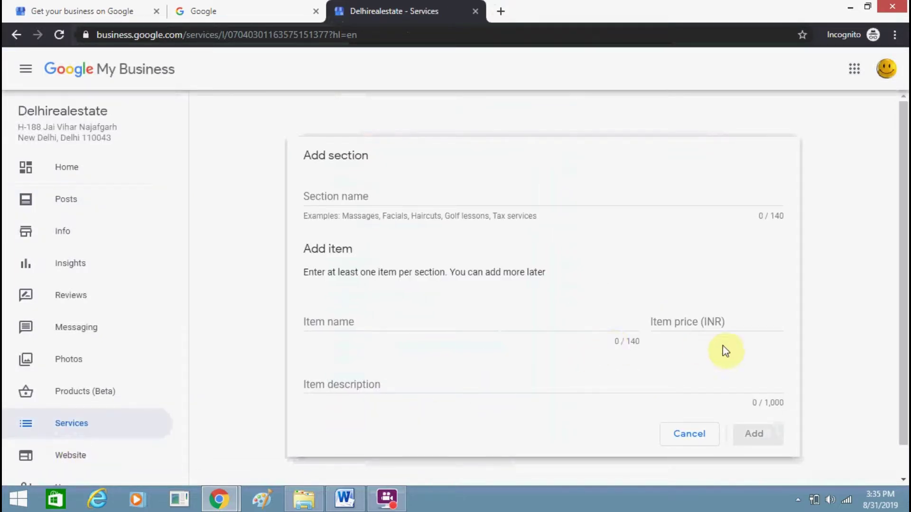
# Open the business's website editor and go through its welcome message and introductory tips
pyautogui.click(97, 451)
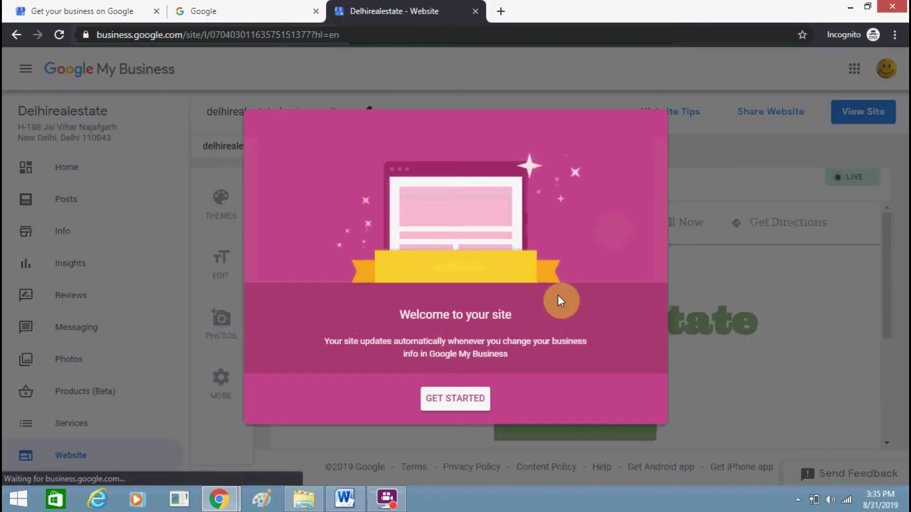
pyautogui.click(462, 400)
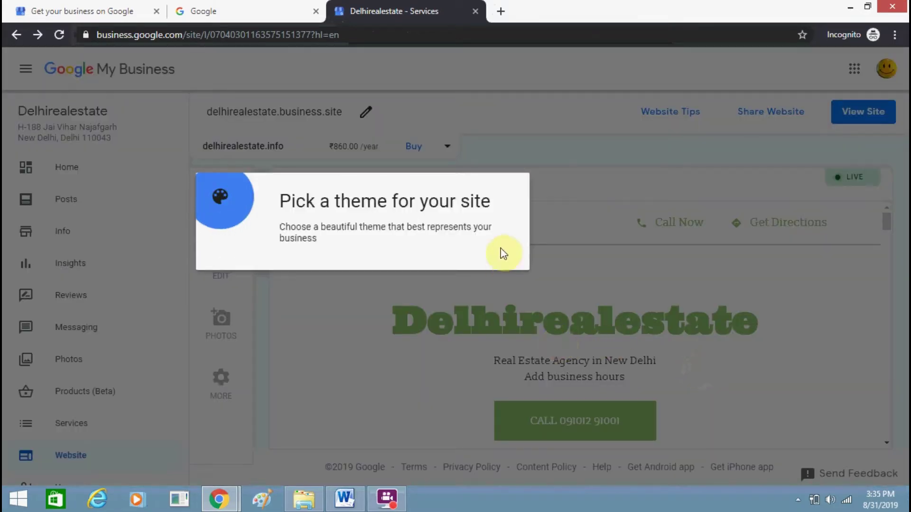
pyautogui.click(574, 211)
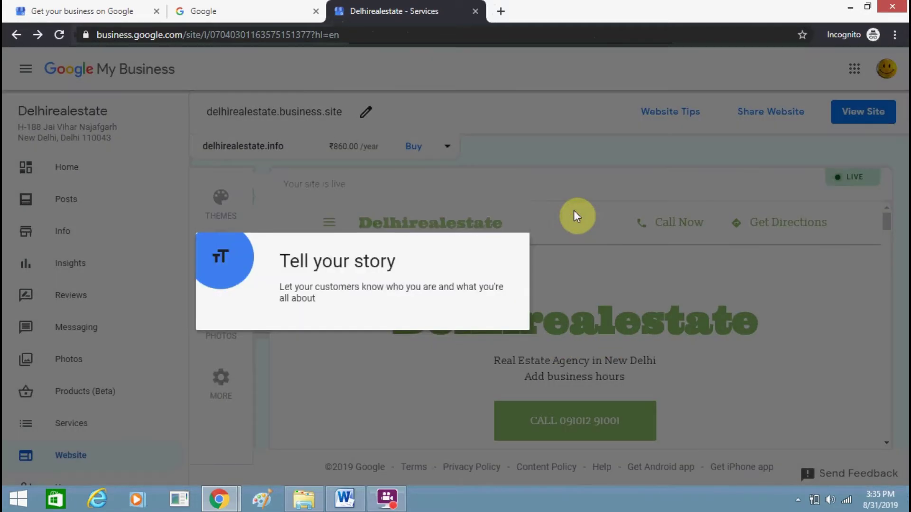
pyautogui.click(572, 232)
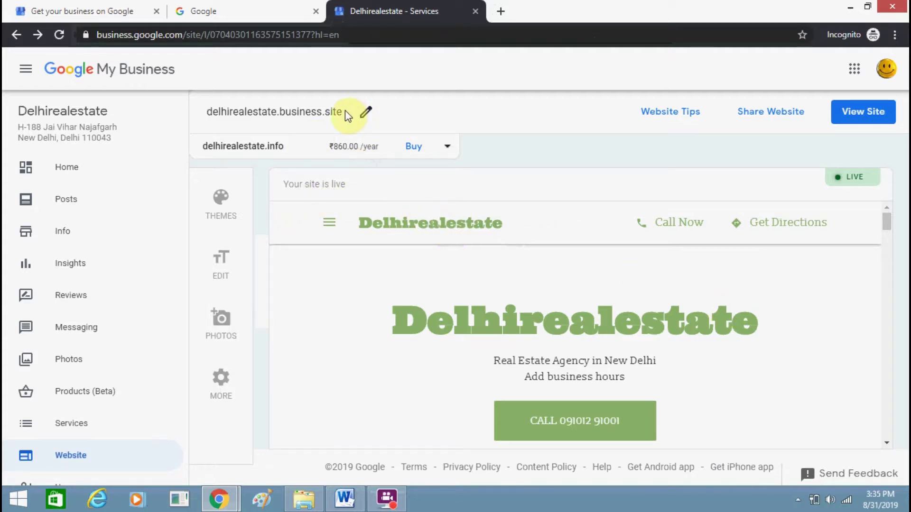
# Copy the site address delhirealestate.business.site, open it in a new browser tab and look through the published page
pyautogui.doubleClick(300, 116)
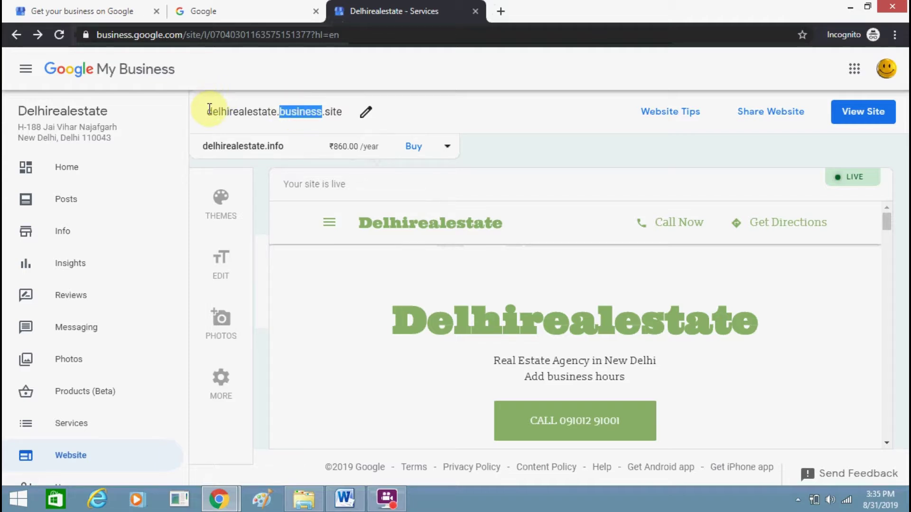
pyautogui.moveTo(209, 110); pyautogui.dragTo(343, 111)
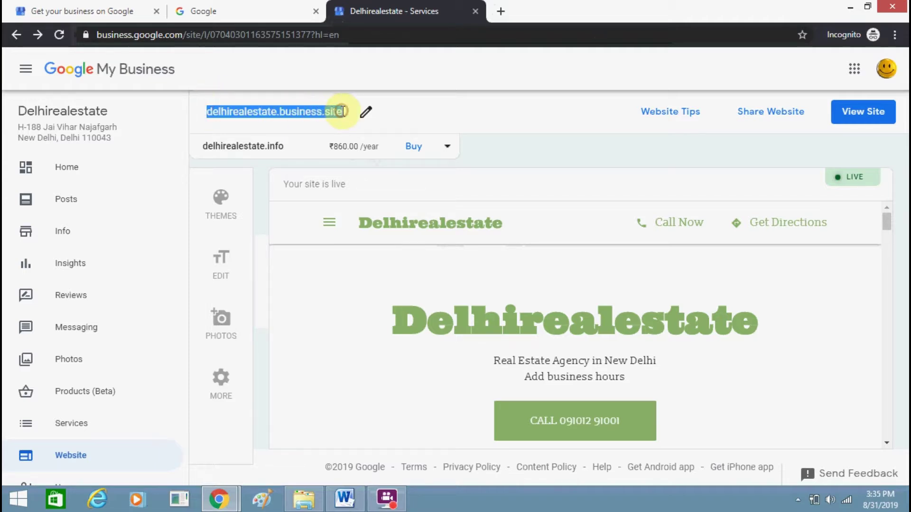
pyautogui.hotkey('ctrl', 'c')
pyautogui.hotkey('ctrl', 't')
pyautogui.hotkey('ctrl', 'v')
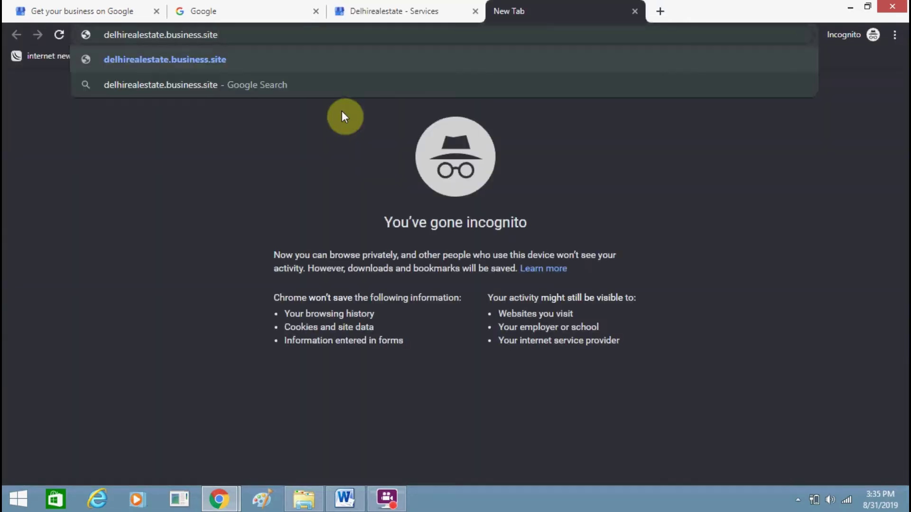
pyautogui.press('Return')
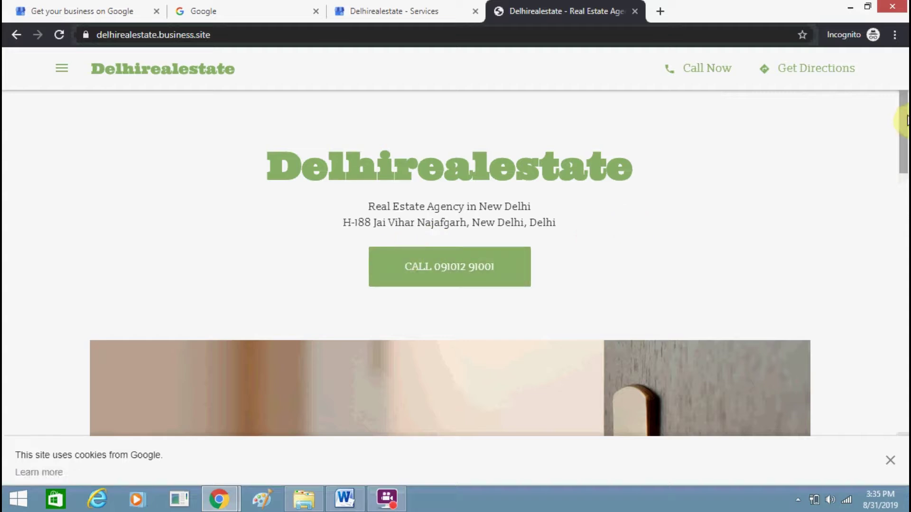
pyautogui.moveTo(905, 126); pyautogui.dragTo(904, 429)
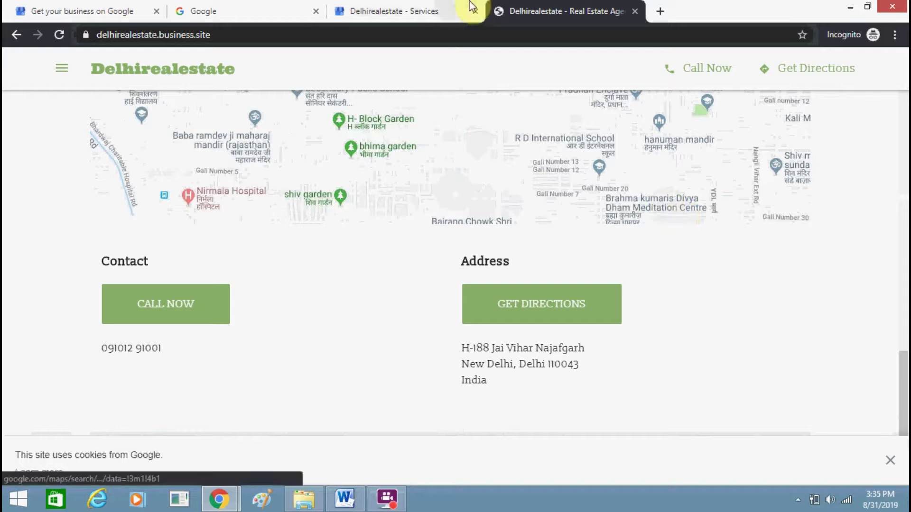
# Change the website's theme to Dusk in the editor, check the preview and save the theme change
pyautogui.click(427, 10)
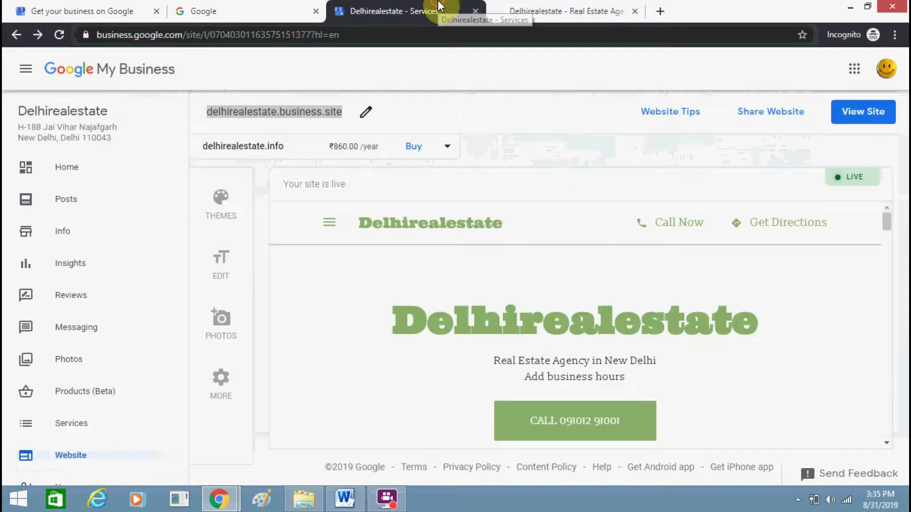
pyautogui.click(223, 216)
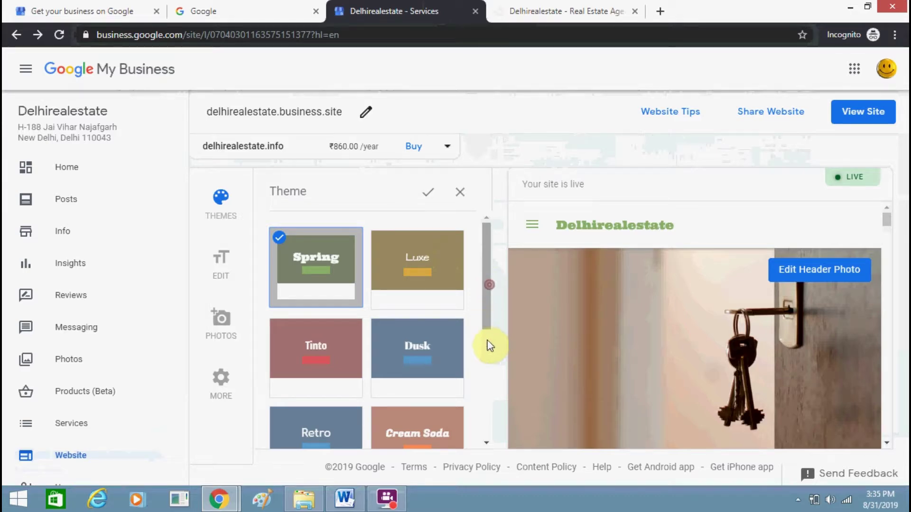
pyautogui.click(446, 364)
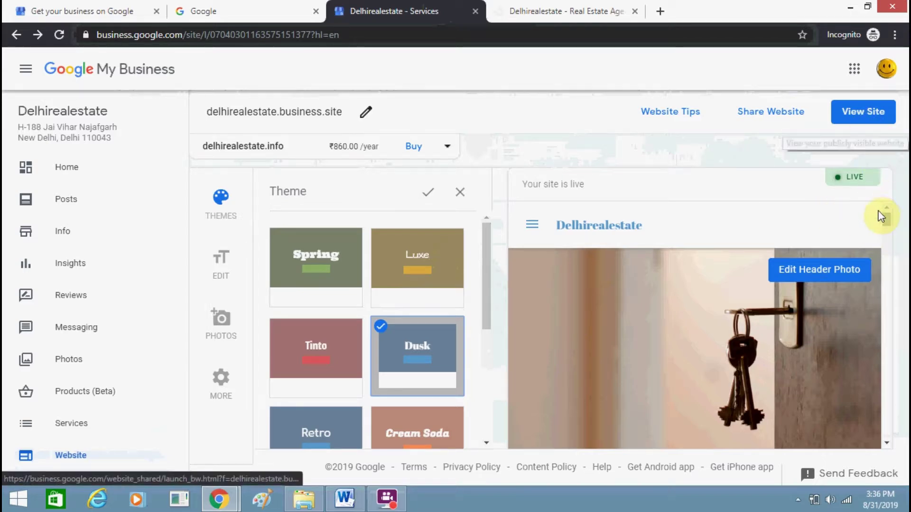
pyautogui.moveTo(884, 304); pyautogui.dragTo(880, 347)
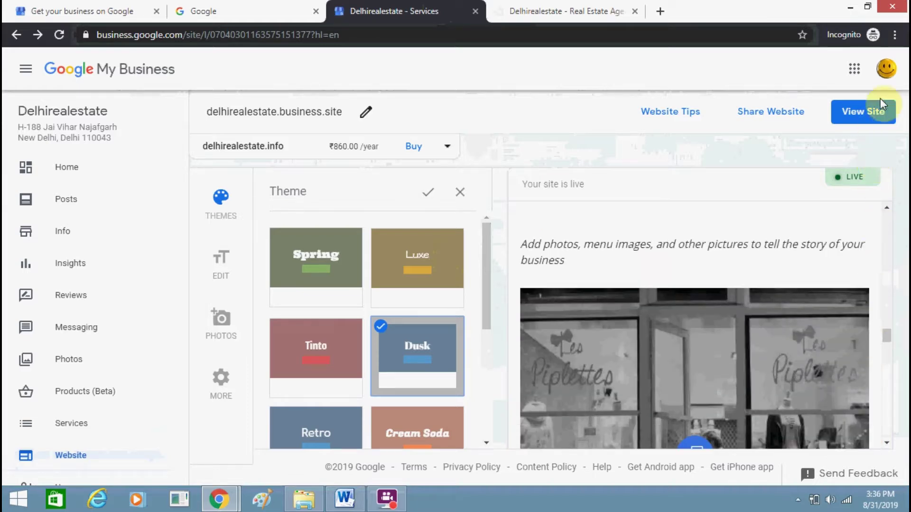
pyautogui.click(879, 113)
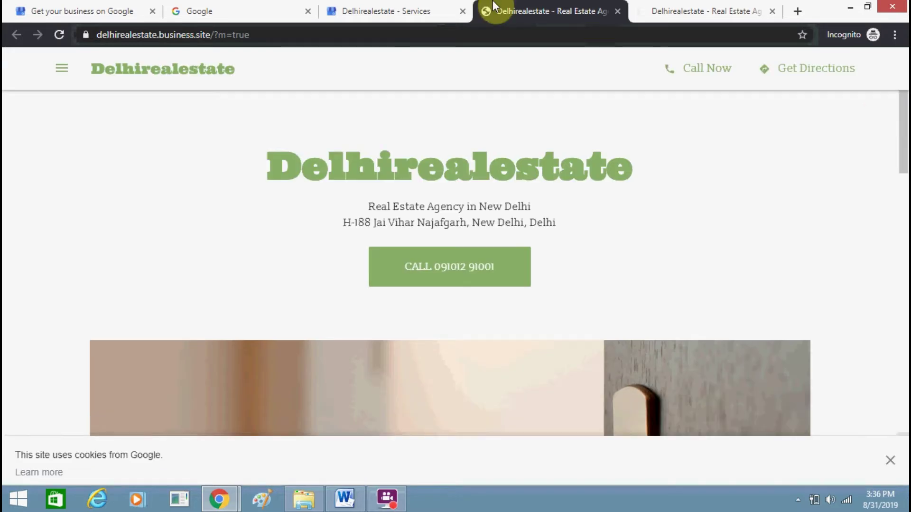
pyautogui.click(415, 10)
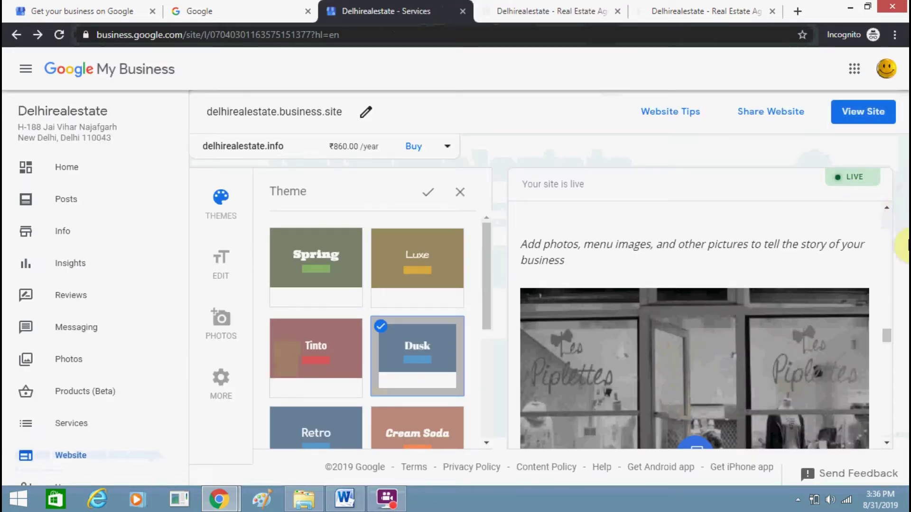
pyautogui.moveTo(888, 342); pyautogui.dragTo(891, 453)
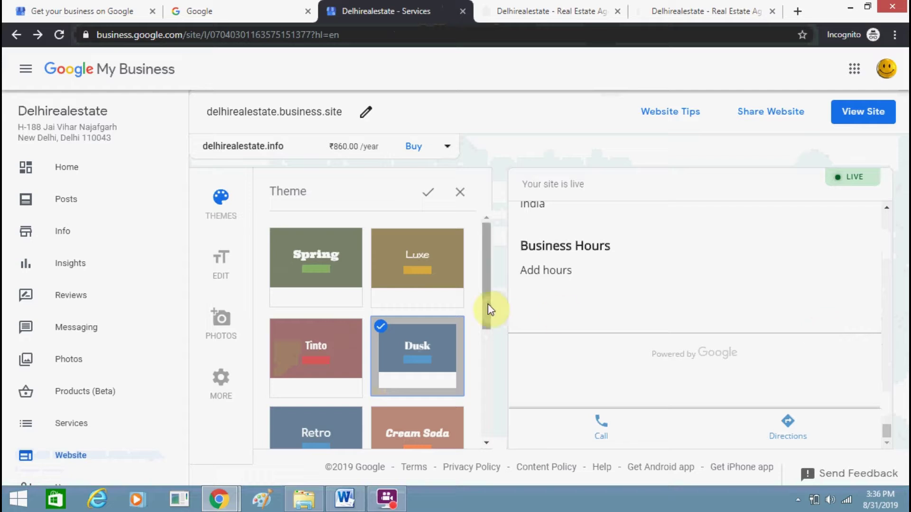
pyautogui.click(219, 279)
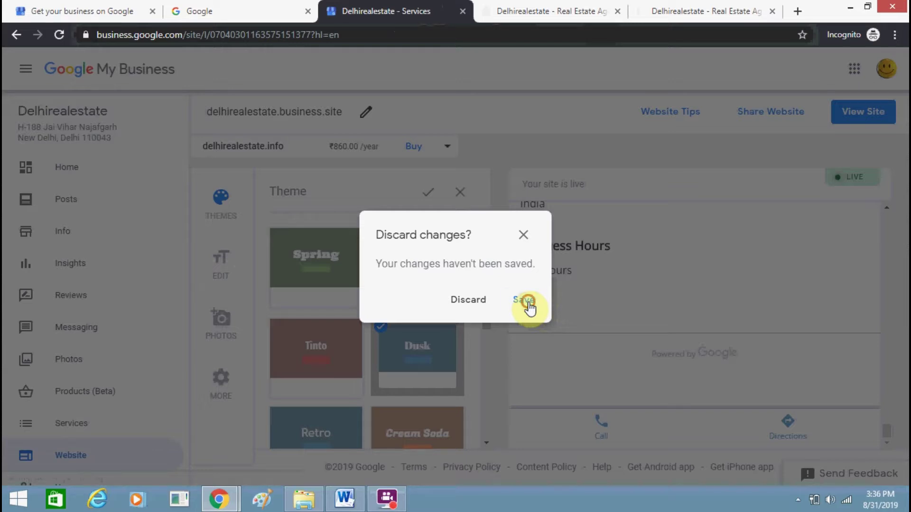
pyautogui.click(528, 303)
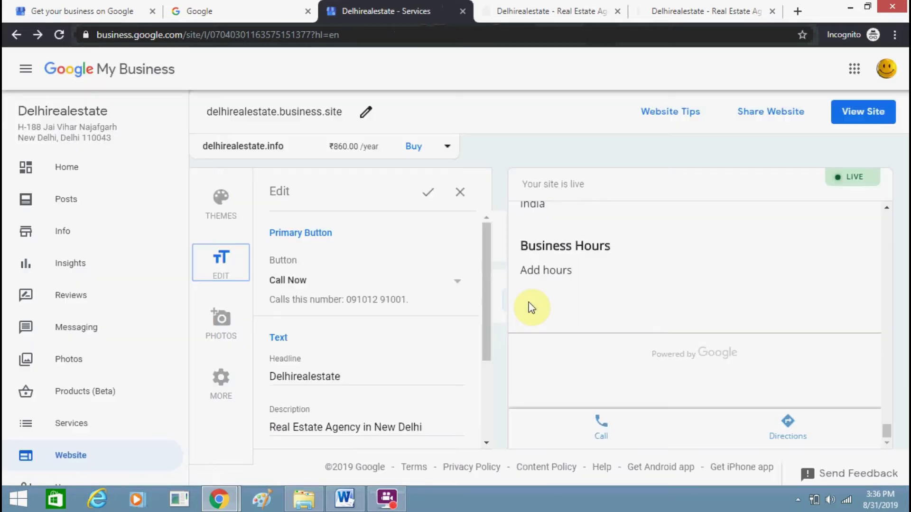
# Open the website's content editing settings and select Call Now as the primary button
pyautogui.click(239, 268)
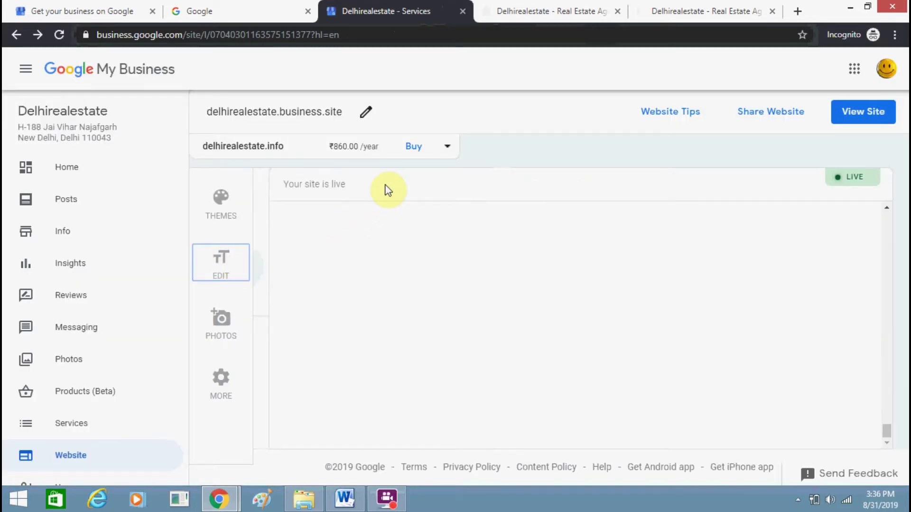
pyautogui.click(349, 183)
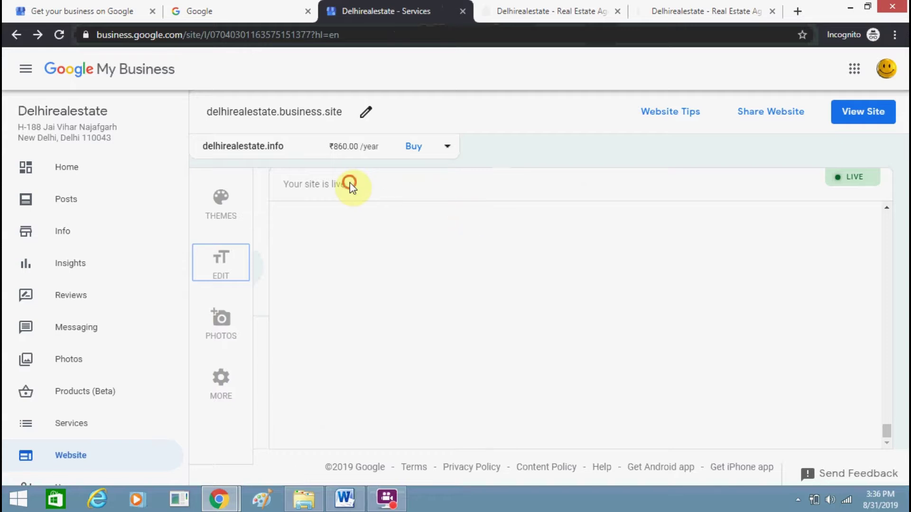
pyautogui.click(222, 268)
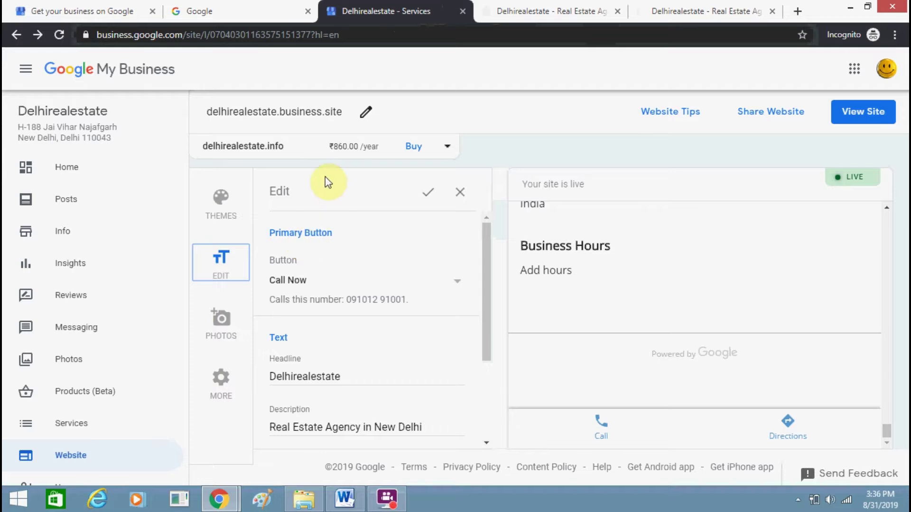
pyautogui.click(457, 285)
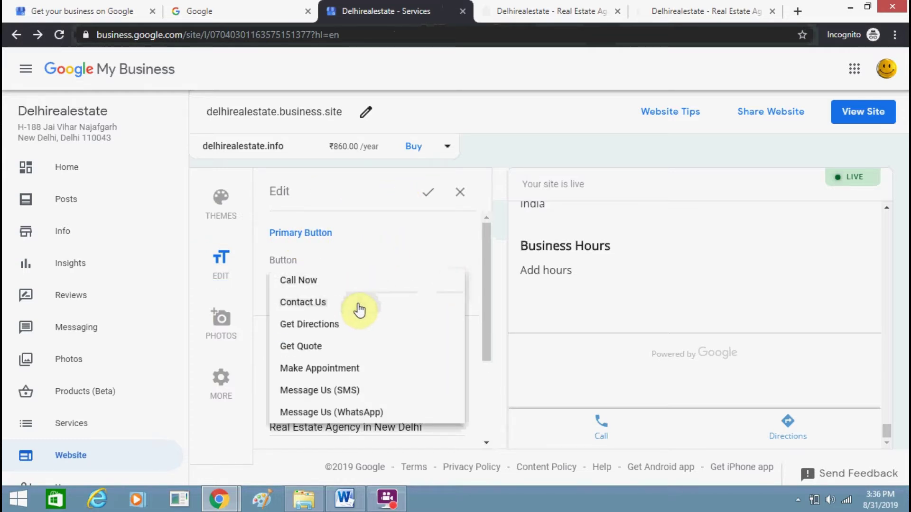
pyautogui.click(365, 285)
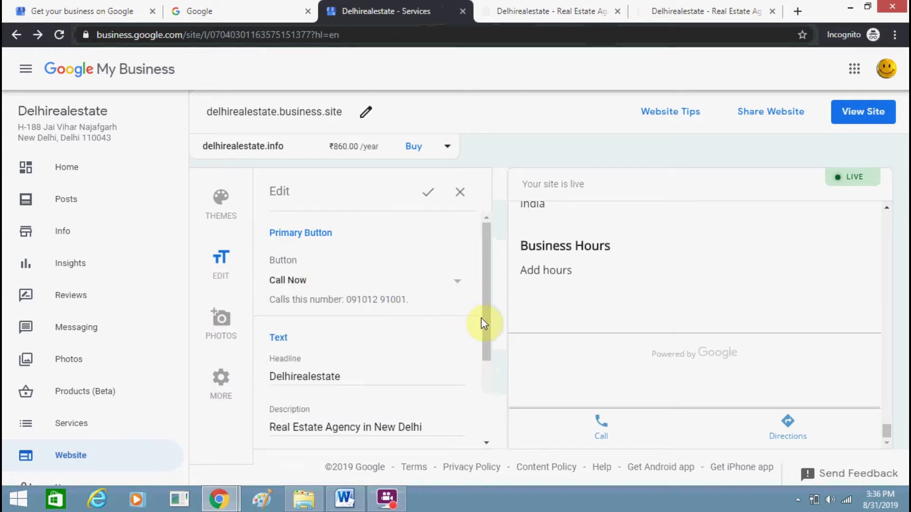
# Change the website's headline to "Delhi Real Estate"
pyautogui.scroll(-1, 483, 332)
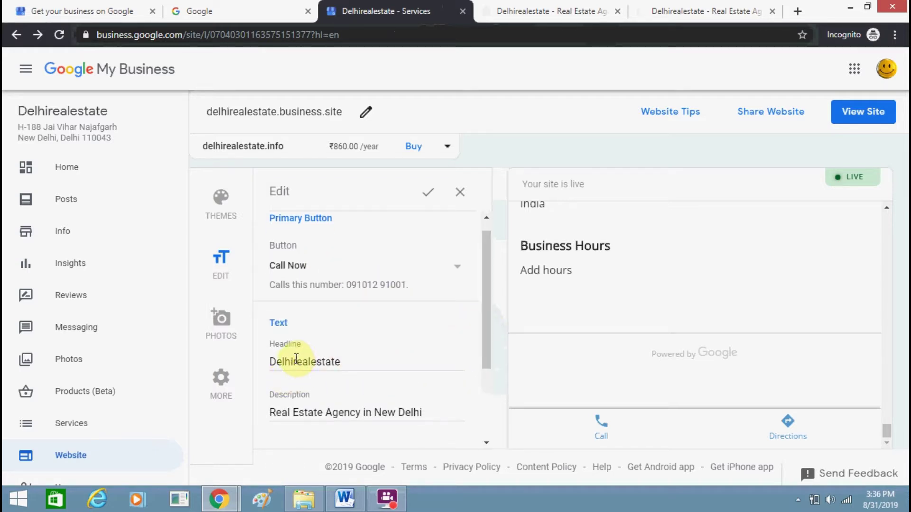
pyautogui.click(296, 359)
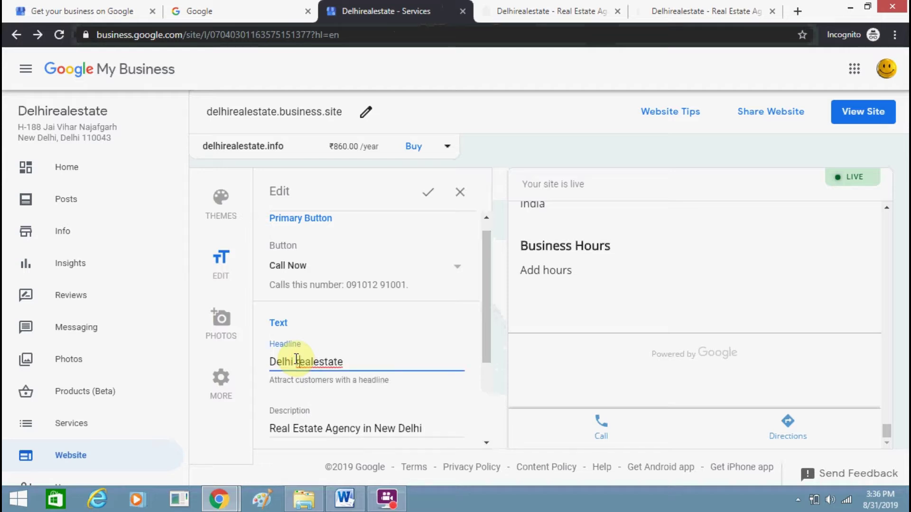
pyautogui.press('Delete')
pyautogui.write('R')
pyautogui.press('BackSpace')
pyautogui.press('BackSpace')
pyautogui.write('E')
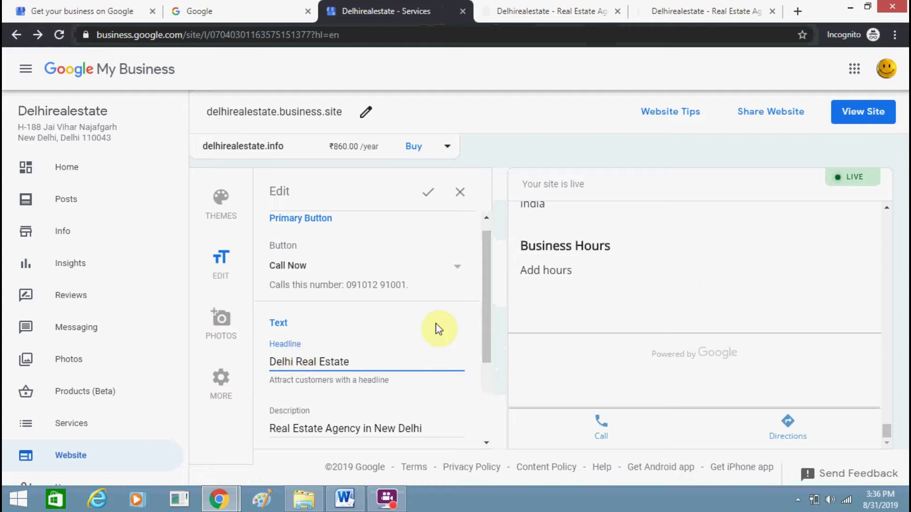
# Set the website's summary header to "Leading real estate agency in Delhi"
pyautogui.click(300, 401)
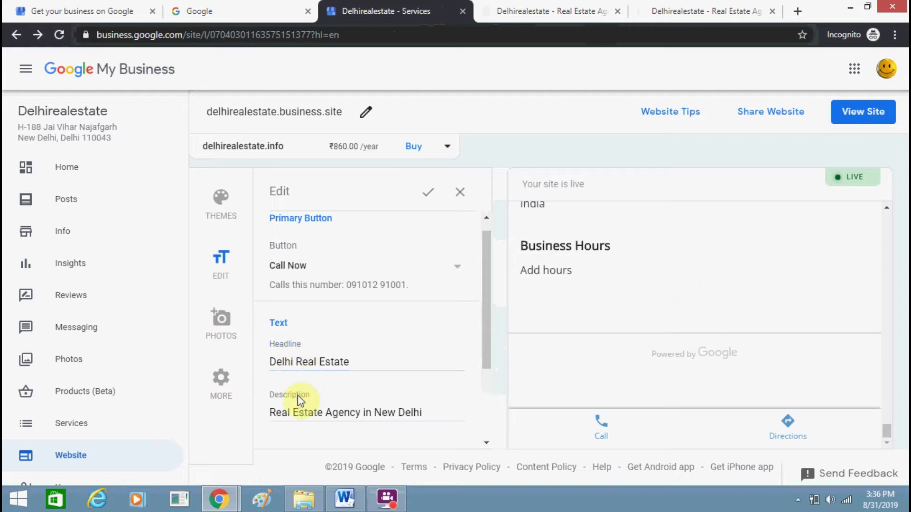
pyautogui.moveTo(485, 312); pyautogui.dragTo(488, 393)
pyautogui.click(359, 346)
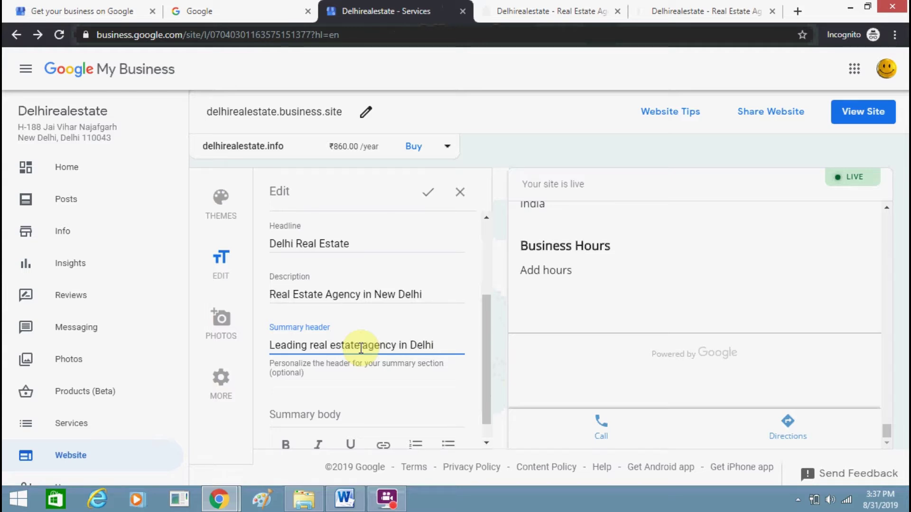
pyautogui.write('fe')
pyautogui.press('BackSpace')
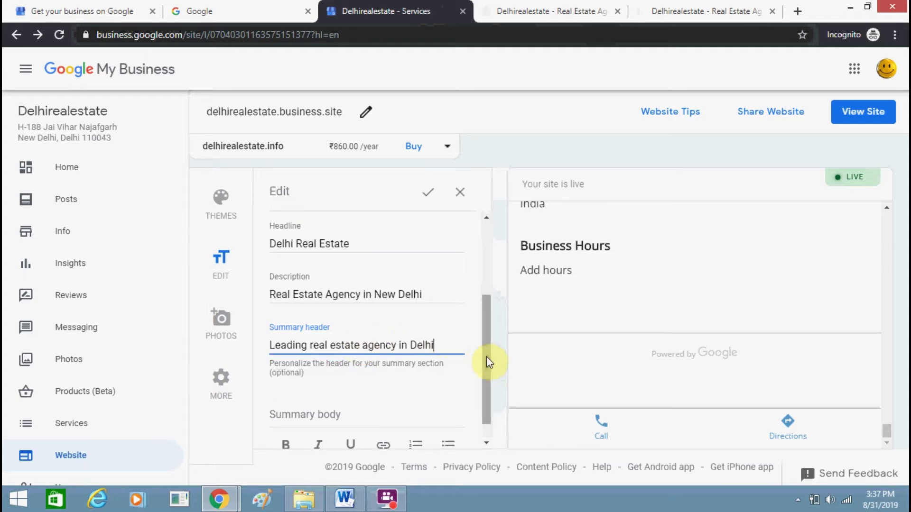
# Enter the summary body "The best real estate agency in Delhi offering various residential and commercial projects as per the budget of individuals." and save the edits
pyautogui.moveTo(486, 357); pyautogui.dragTo(487, 387)
pyautogui.click(418, 394)
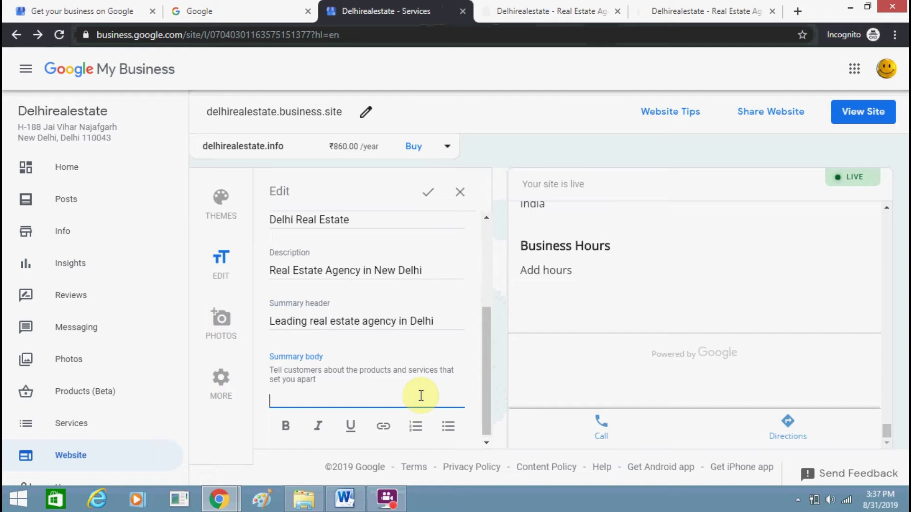
pyautogui.write('The best real estate agency in')
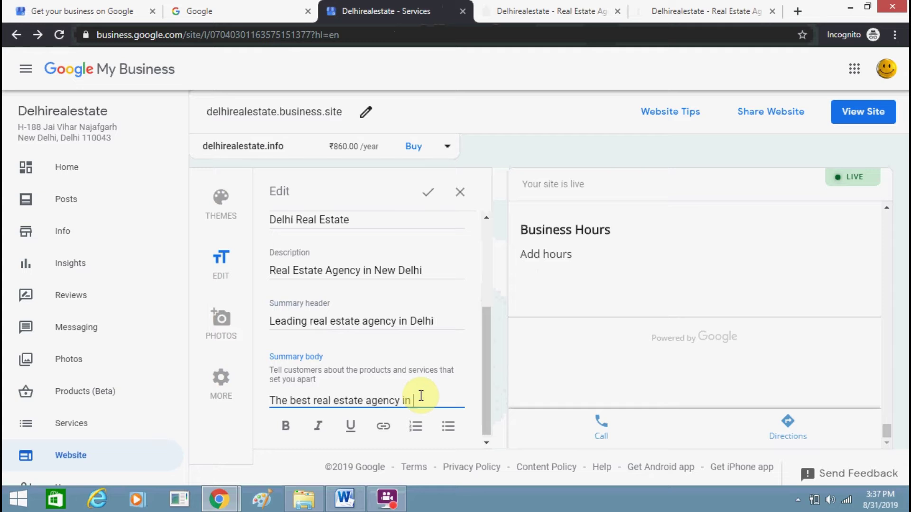
pyautogui.write('Delhi offering various residential and c')
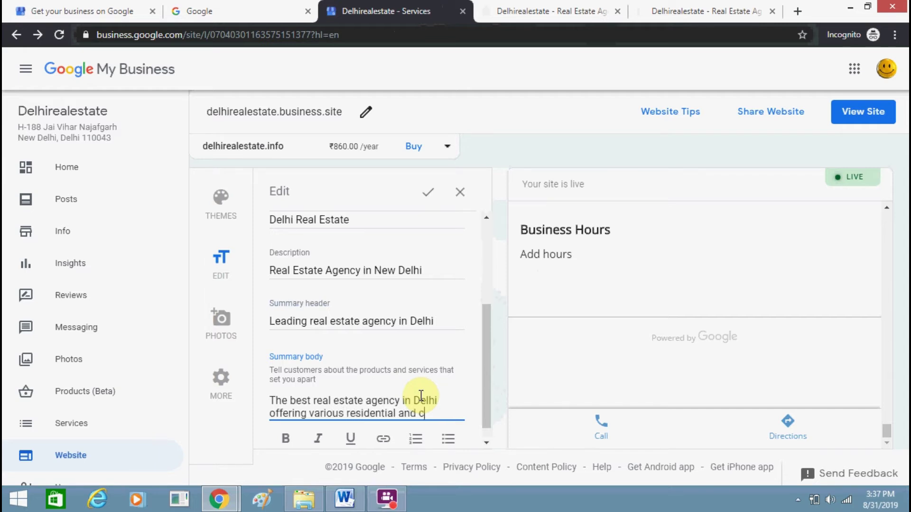
pyautogui.write('ri')
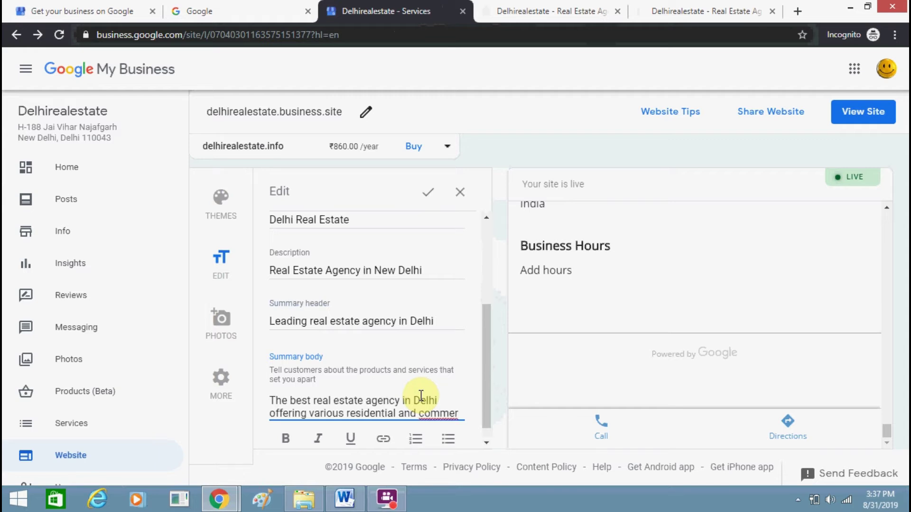
pyautogui.write('cial projects as per the b')
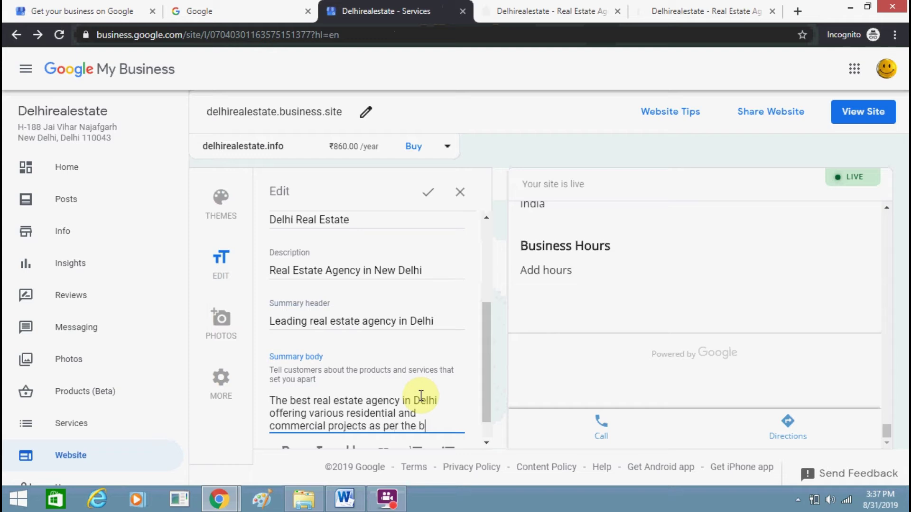
pyautogui.write('of individuals.')
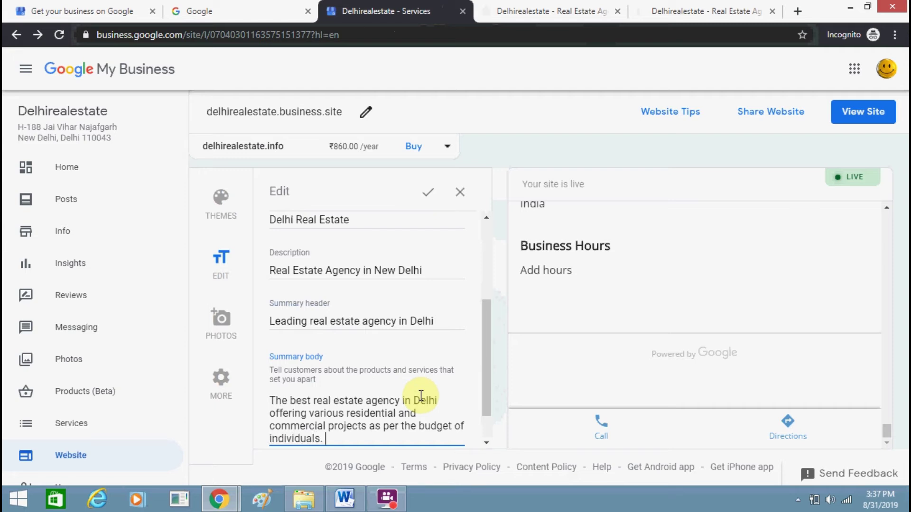
pyautogui.moveTo(485, 323); pyautogui.dragTo(481, 400)
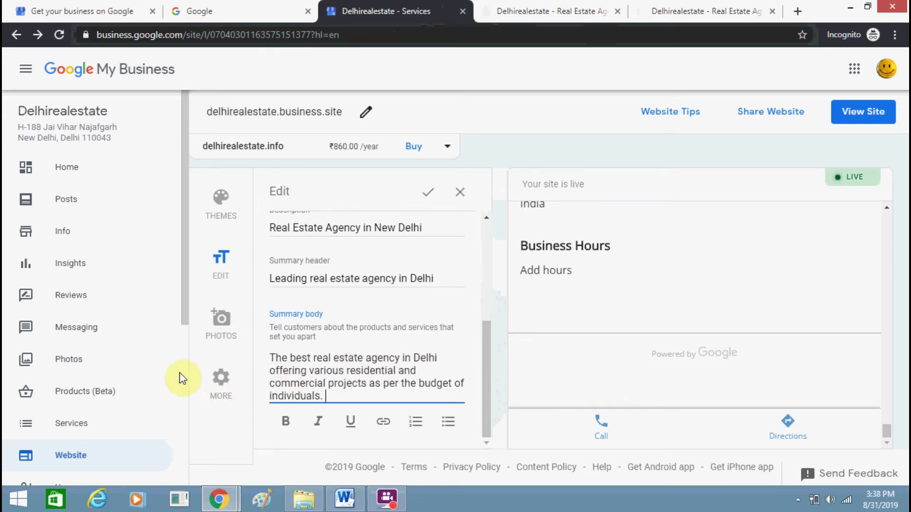
pyautogui.click(223, 327)
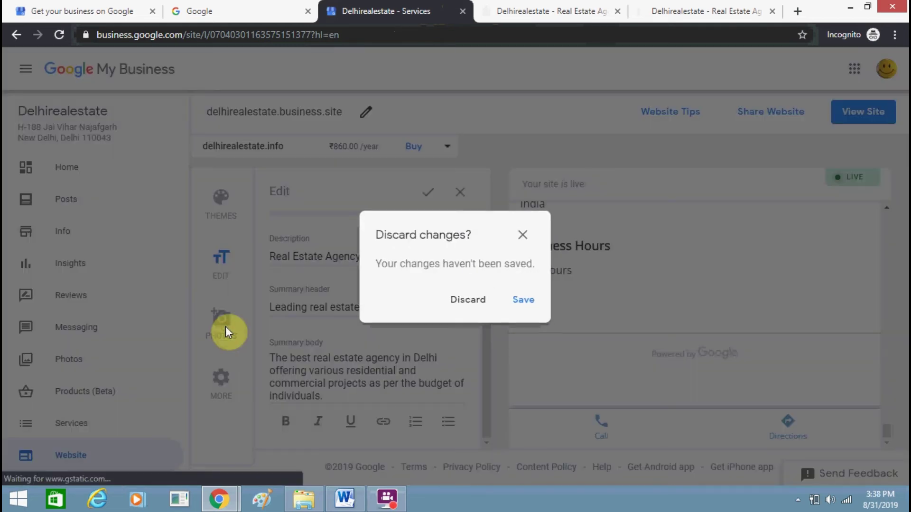
pyautogui.click(515, 303)
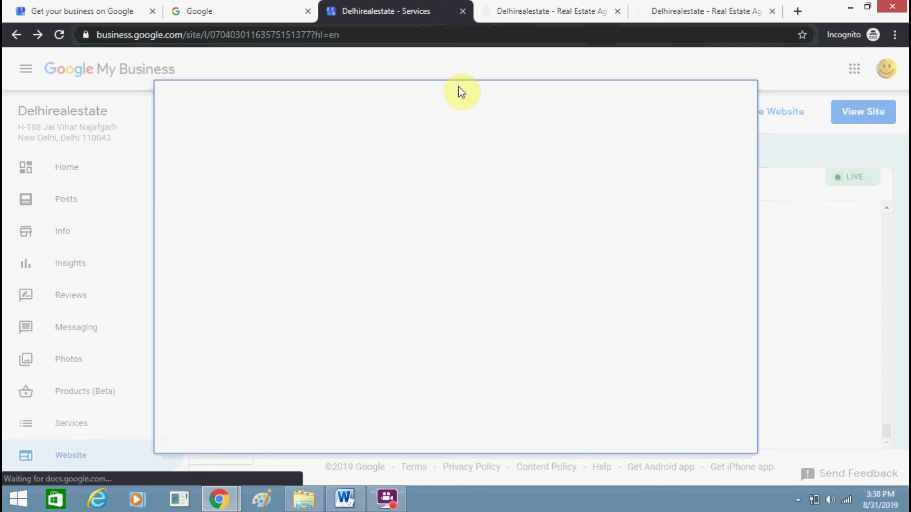
# Reload the published website and review its headline, summary header, summary body and cover photo
pyautogui.click(575, 10)
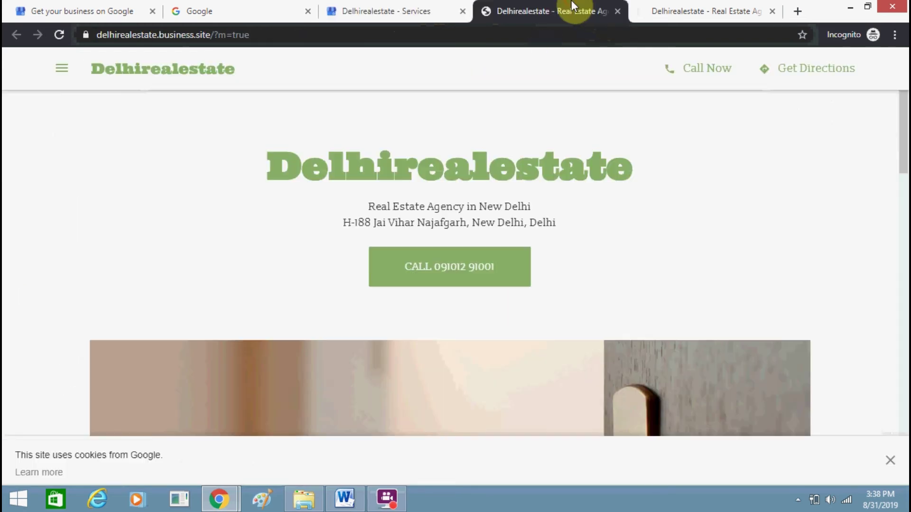
pyautogui.click(59, 36)
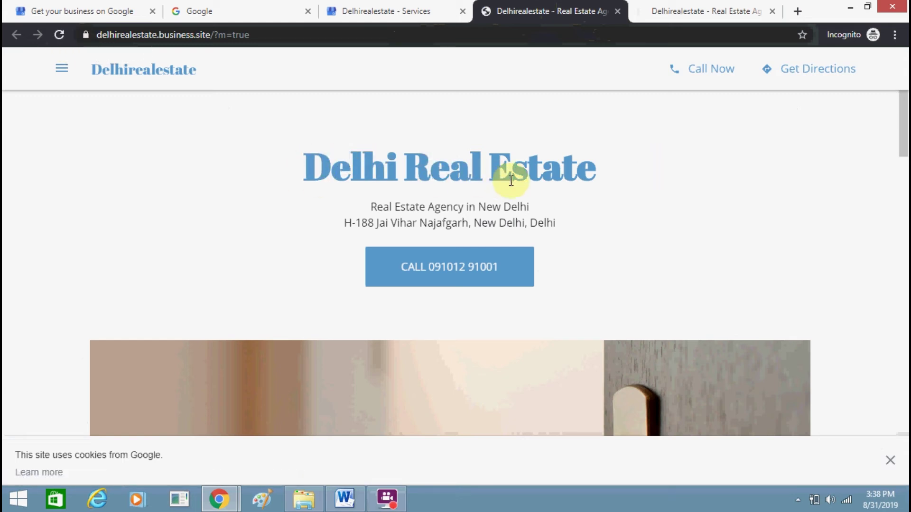
pyautogui.moveTo(907, 149); pyautogui.dragTo(905, 325)
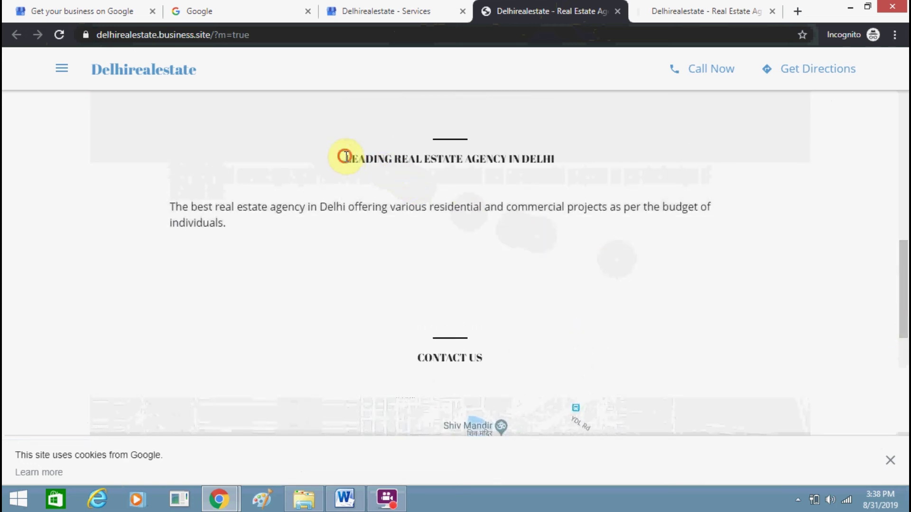
pyautogui.moveTo(345, 157); pyautogui.dragTo(559, 156)
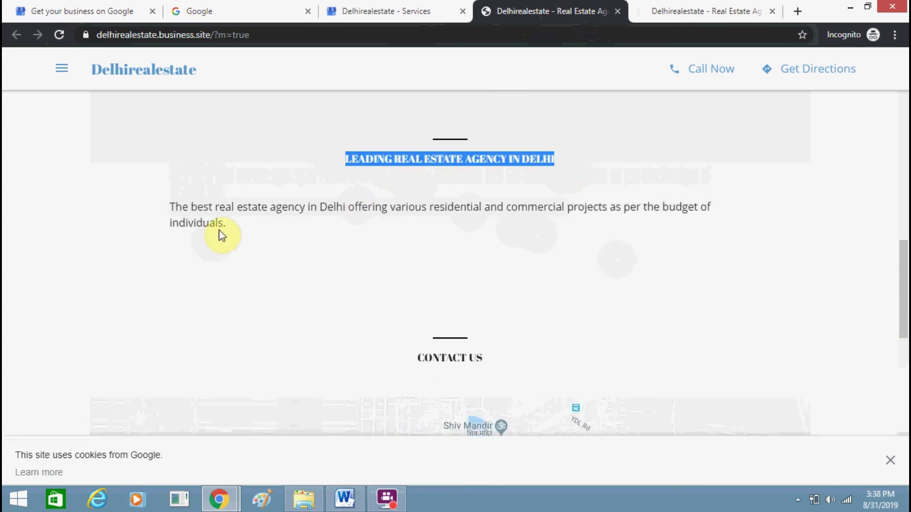
pyautogui.moveTo(225, 224); pyautogui.dragTo(167, 208)
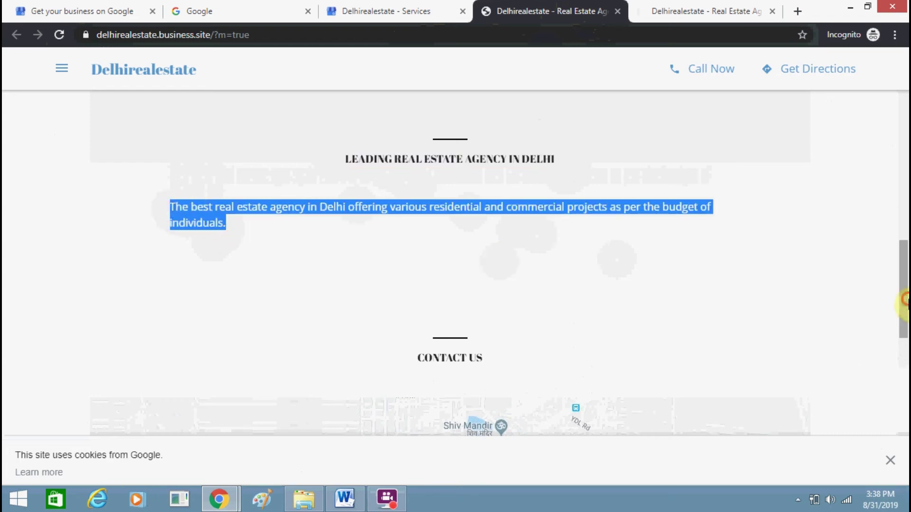
pyautogui.moveTo(904, 300); pyautogui.dragTo(903, 179)
pyautogui.scroll(2, 904, 179)
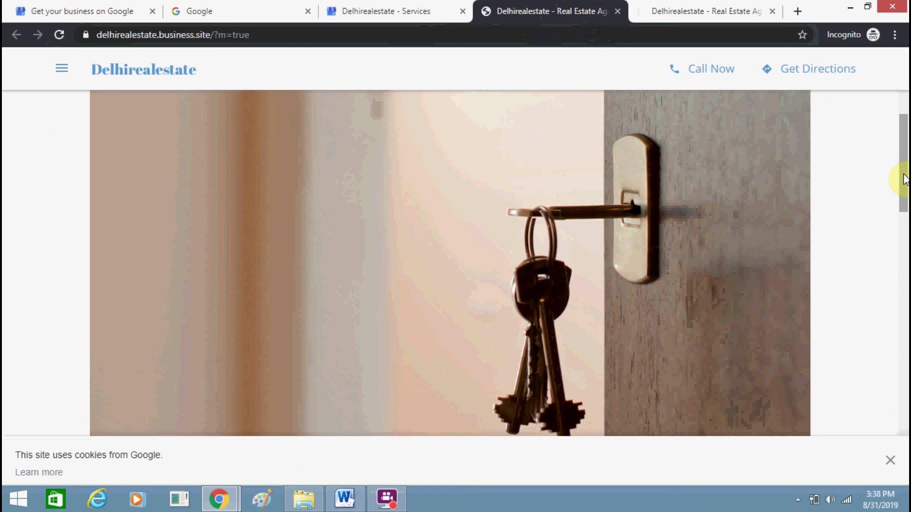
pyautogui.press('super+s')
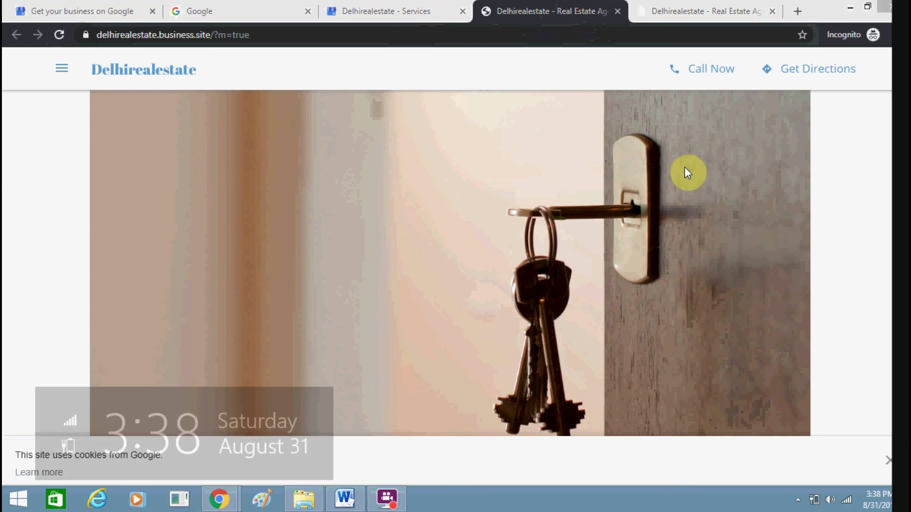
pyautogui.click(231, 139)
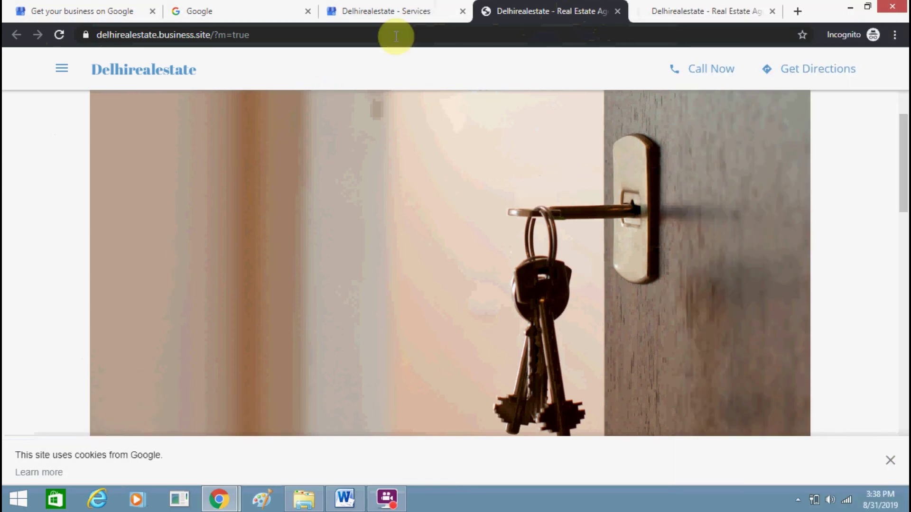
# Cancel the gallery image upload in the website editor, check the published page's photo again and return to the editor
pyautogui.click(393, 15)
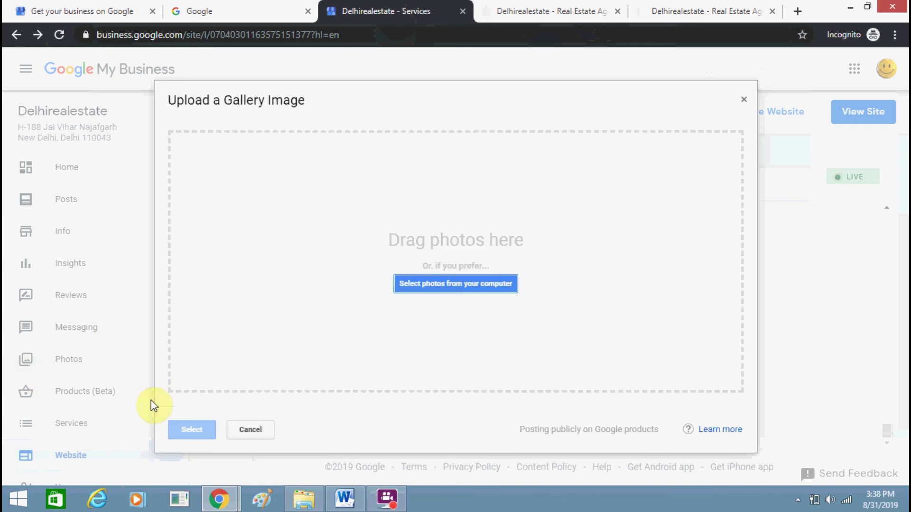
pyautogui.click(250, 430)
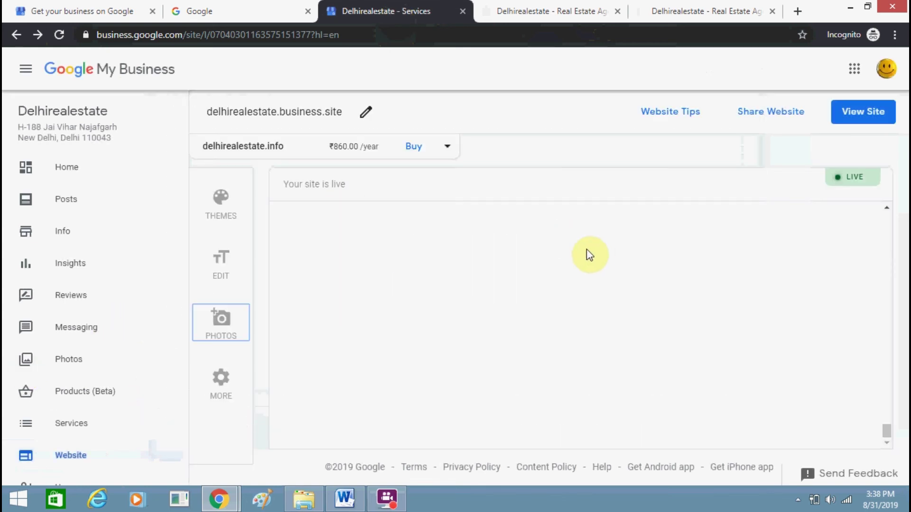
pyautogui.click(525, 9)
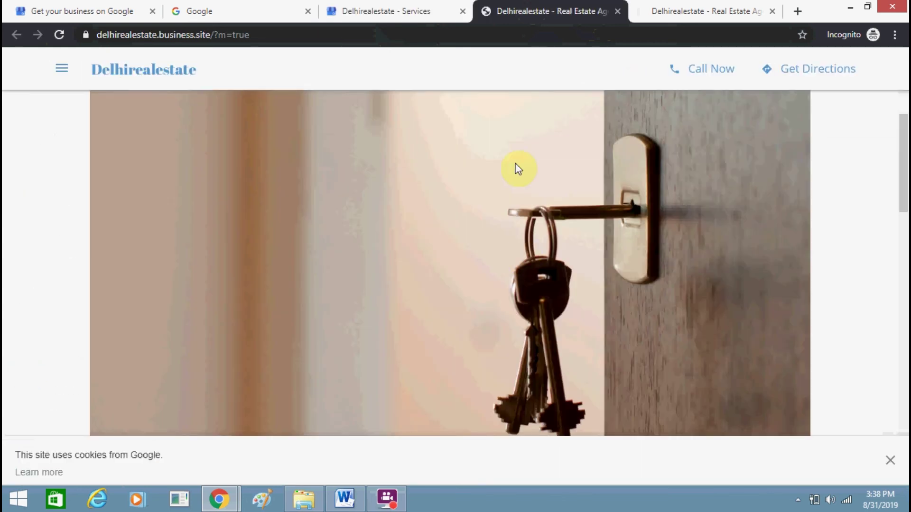
pyautogui.click(402, 9)
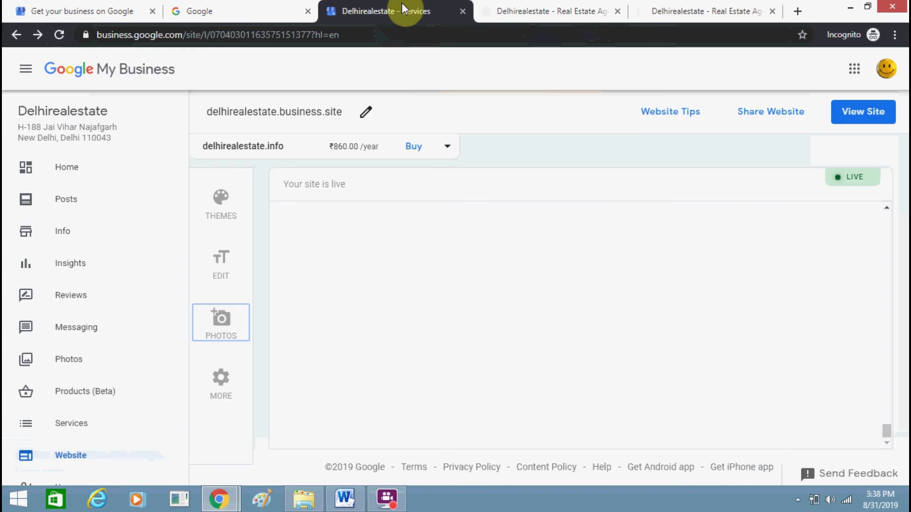